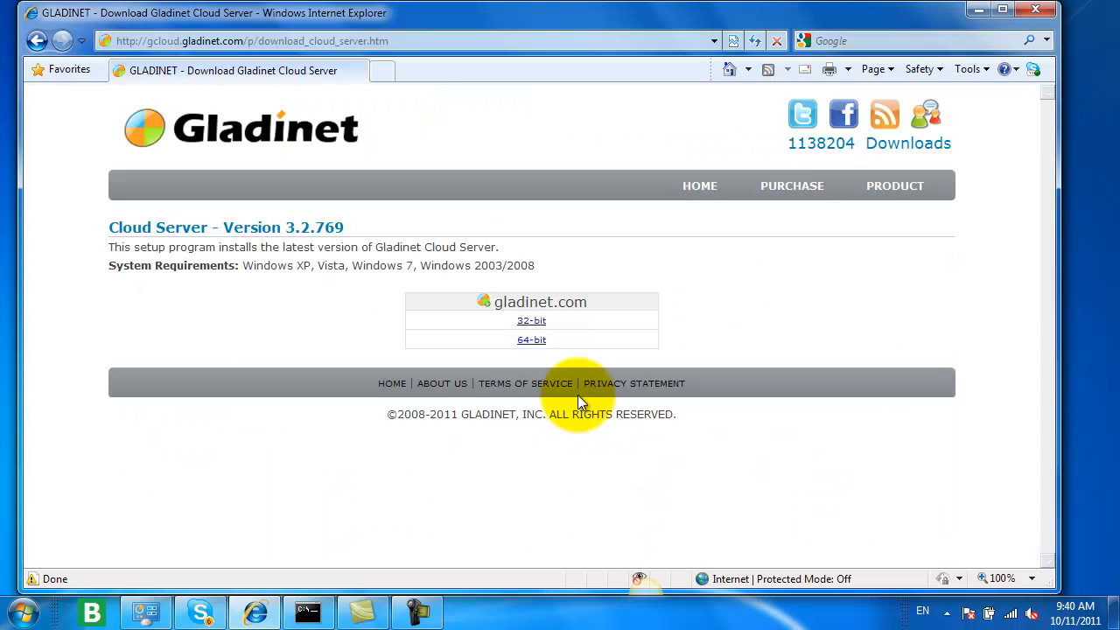
Step: Download the 64-bit Gladinet Cloud Server installer and save it to the Downloads folder
left_click(531, 341)
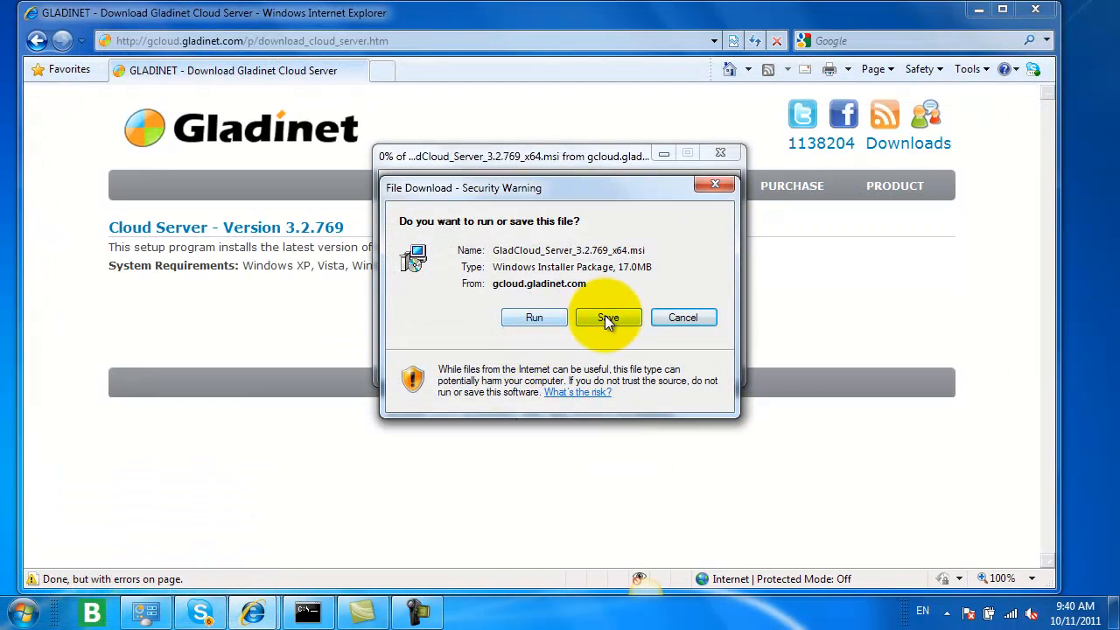
left_click(605, 319)
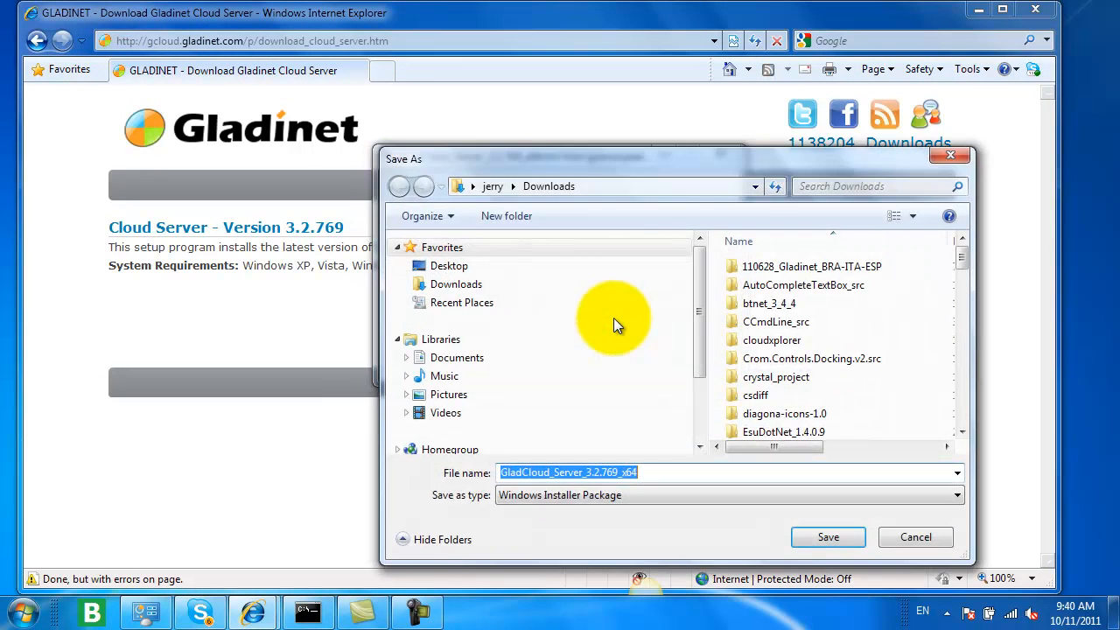
left_click(840, 537)
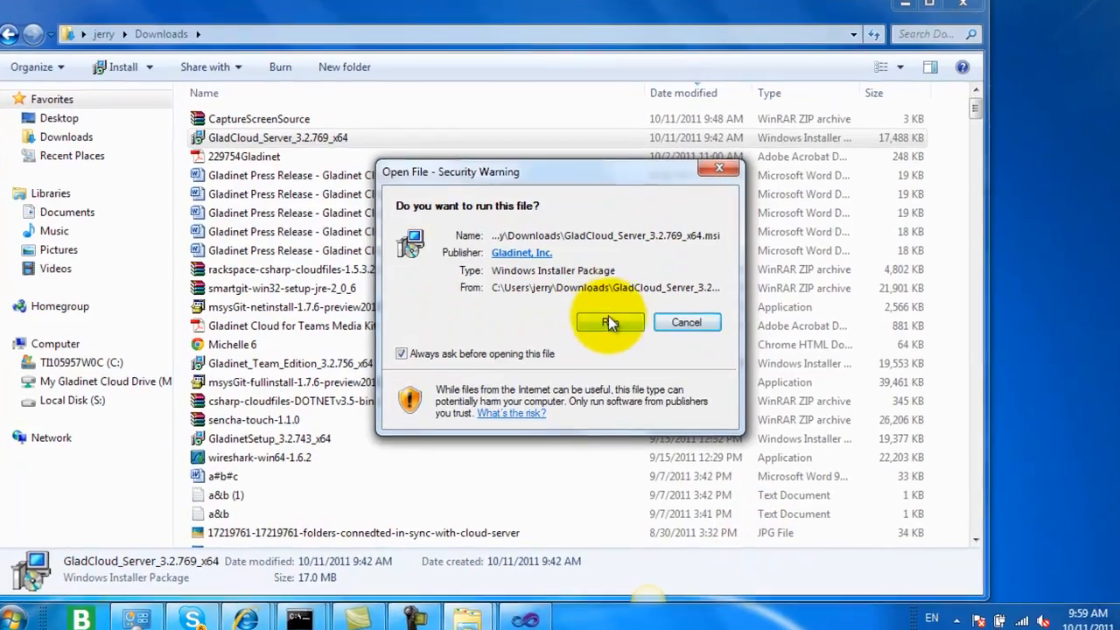
Step: Run the downloaded Gladinet Cloud Server setup and accept its license agreement
left_click(616, 320)
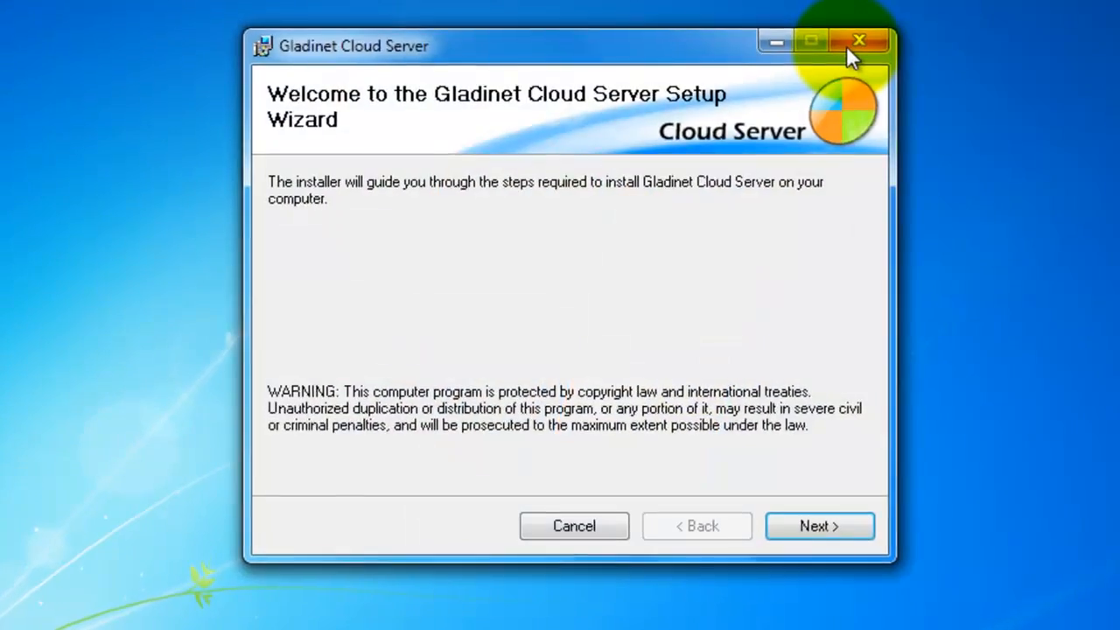
left_click(832, 529)
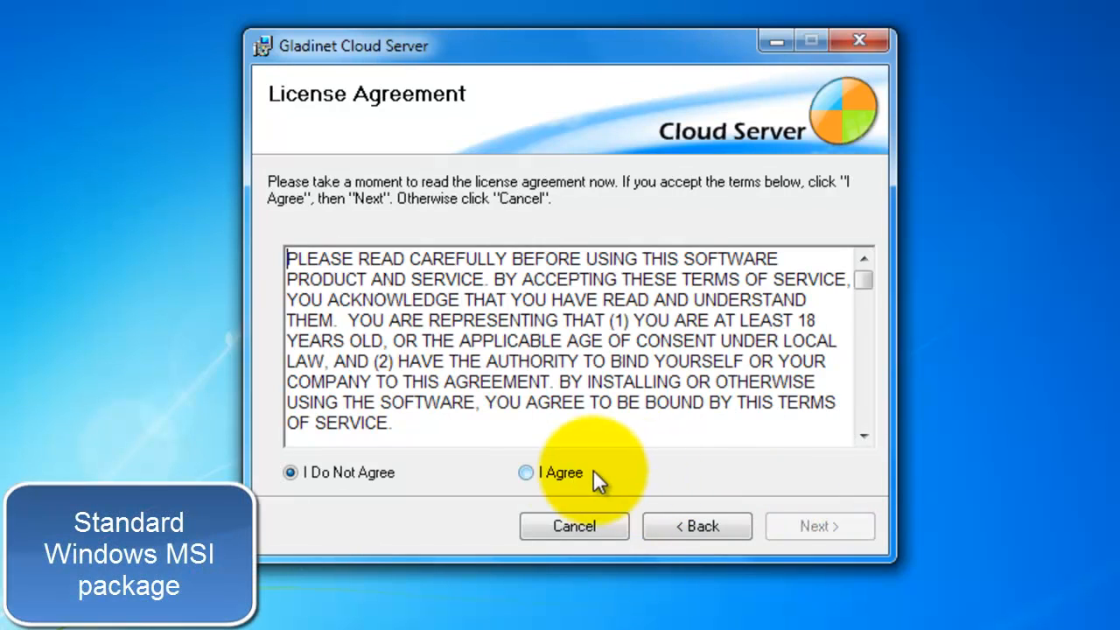
left_click(552, 471)
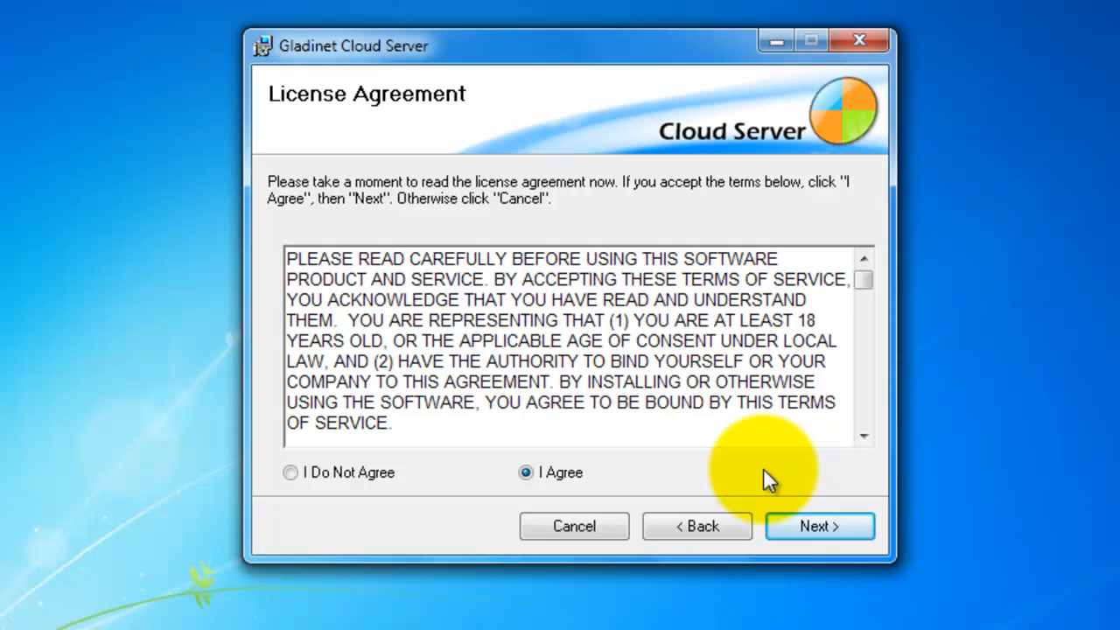
left_click(821, 525)
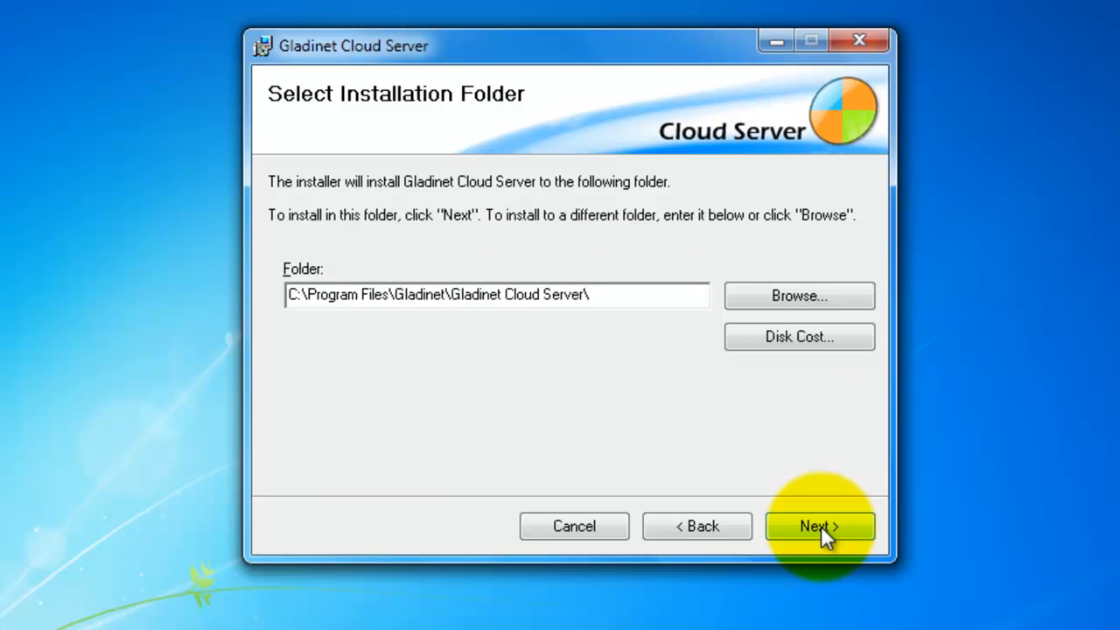
Step: Install Gladinet Cloud Server into the default Program Files folder and close the completed setup wizard
left_click(823, 526)
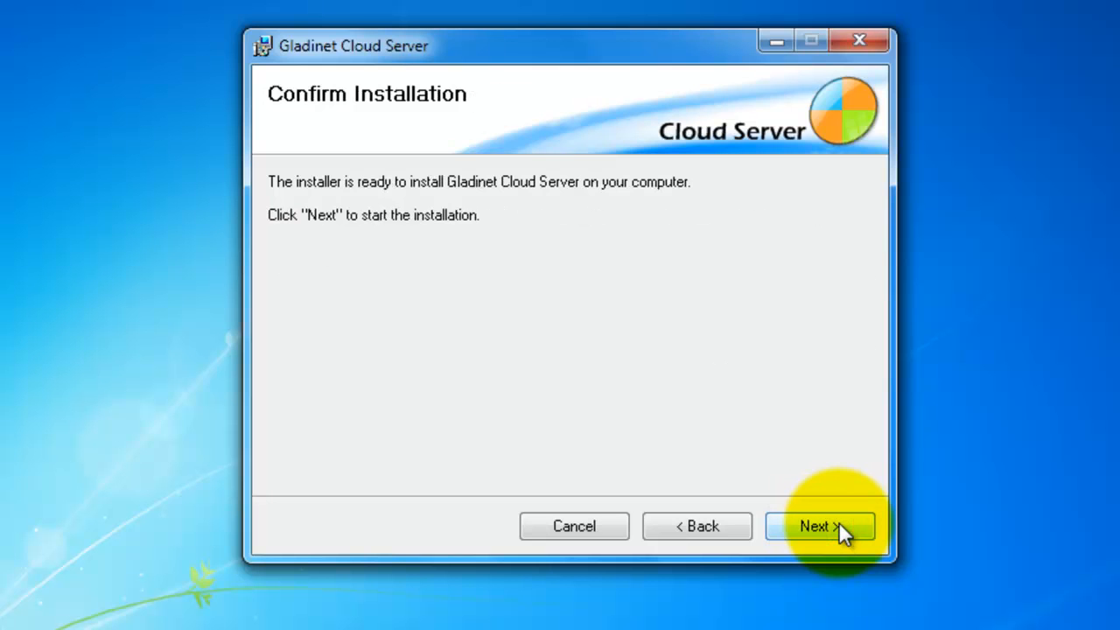
left_click(838, 523)
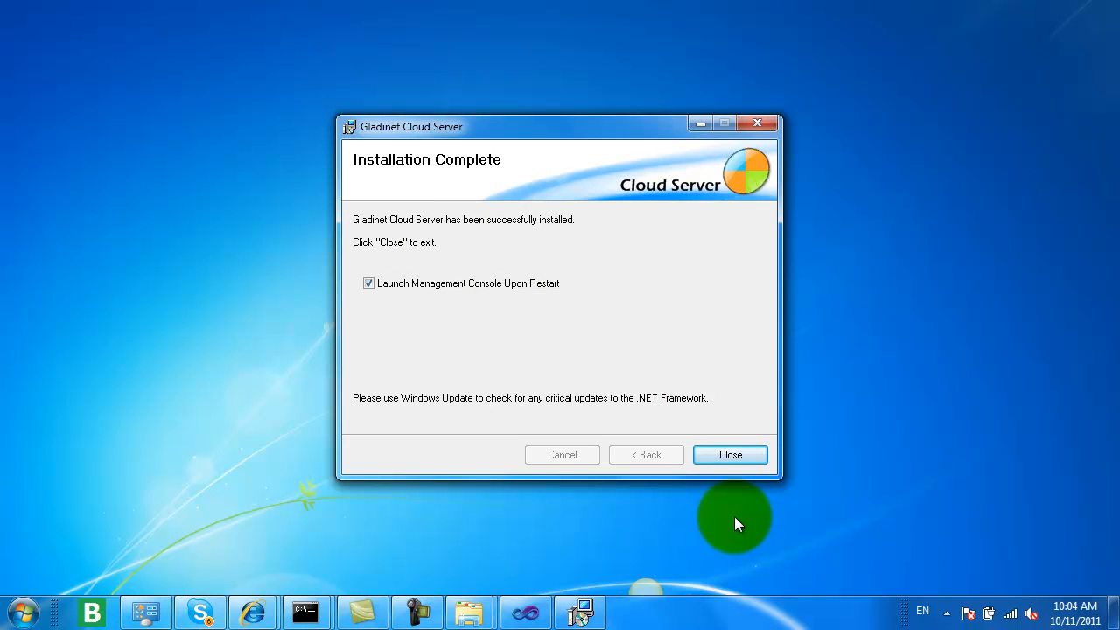
left_click(733, 454)
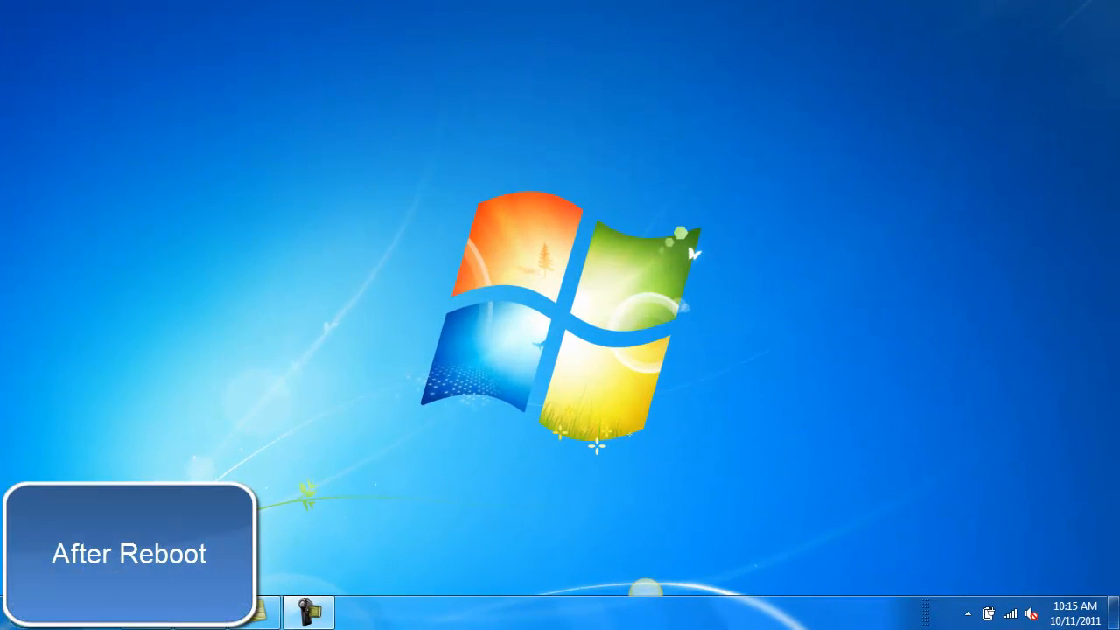
Step: After the reboot, launch the Gladinet Management Console from the installed Gladinet Cloud Server programs
left_click(22, 614)
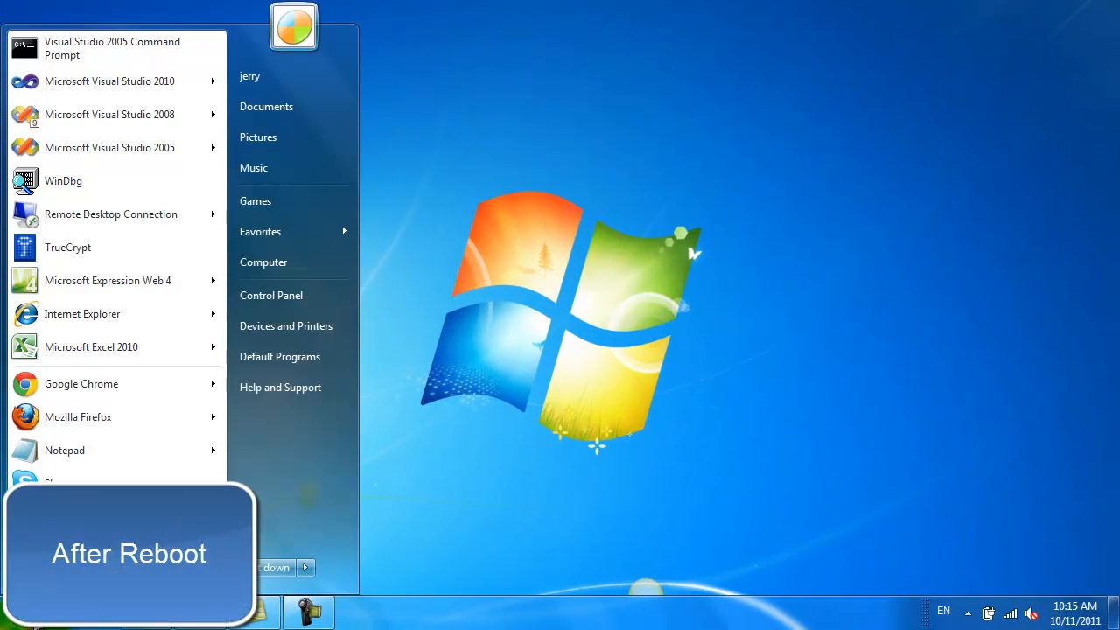
left_click(70, 517)
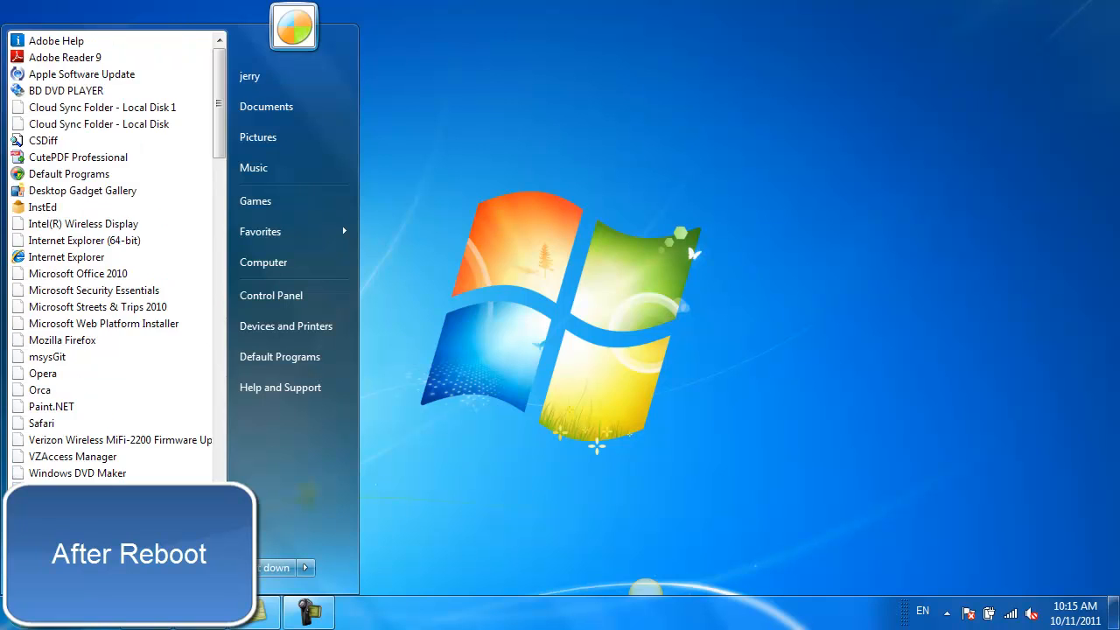
scroll(96, 426, "down", 5)
left_click(53, 455)
left_click(88, 474)
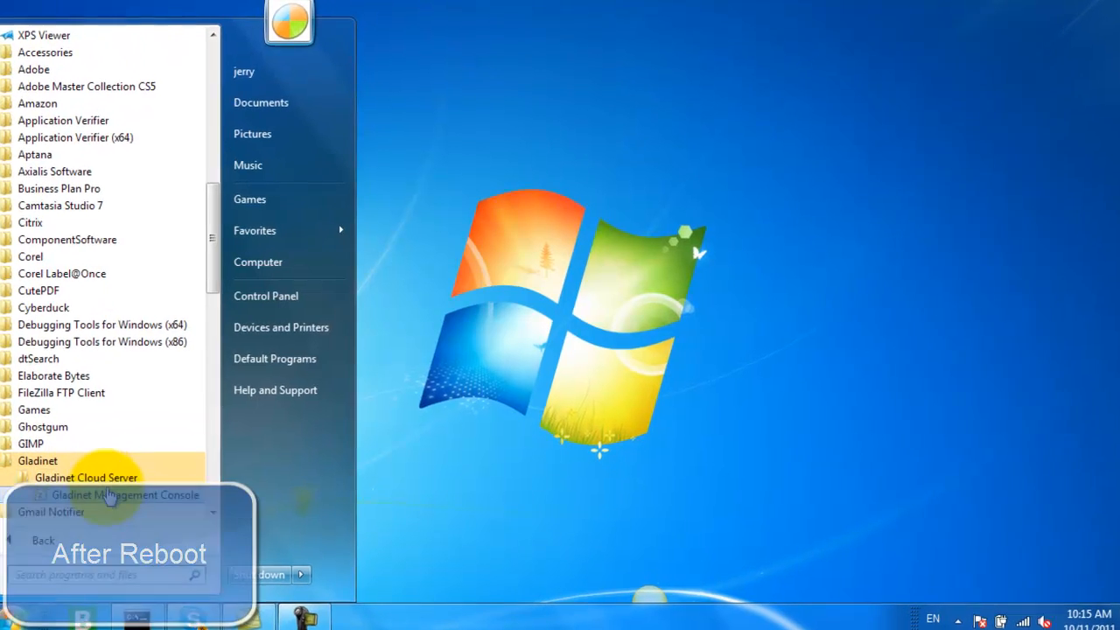
left_click(98, 502)
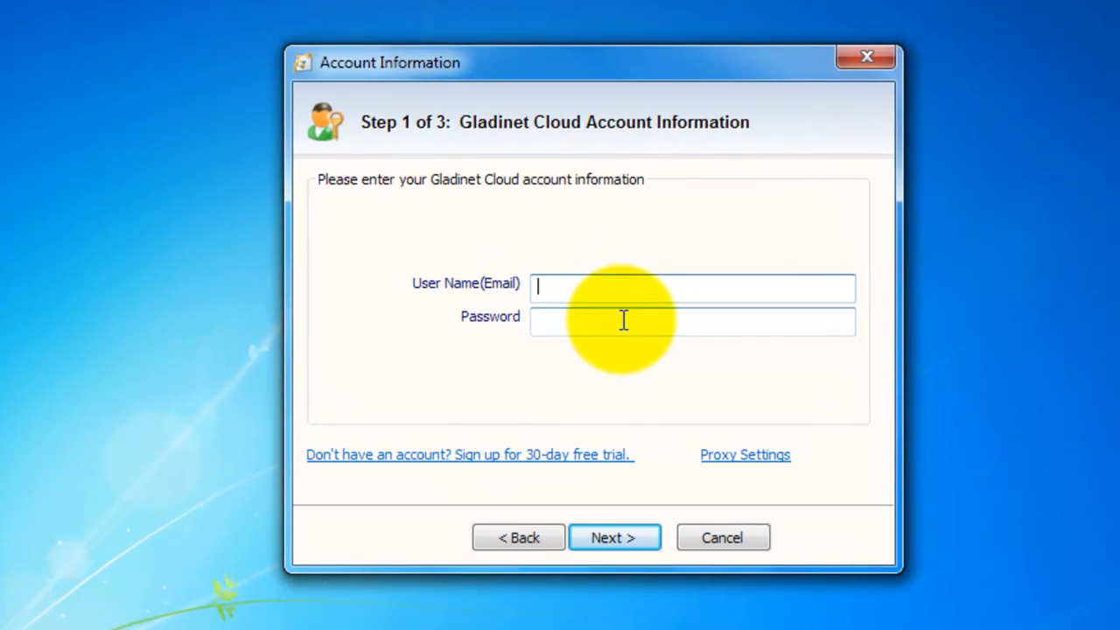
Step: Enter the Gladinet Cloud account email and password, and finish the setup with the cache location C:\gladinet_te\cache
left_click(624, 320)
type("*******")
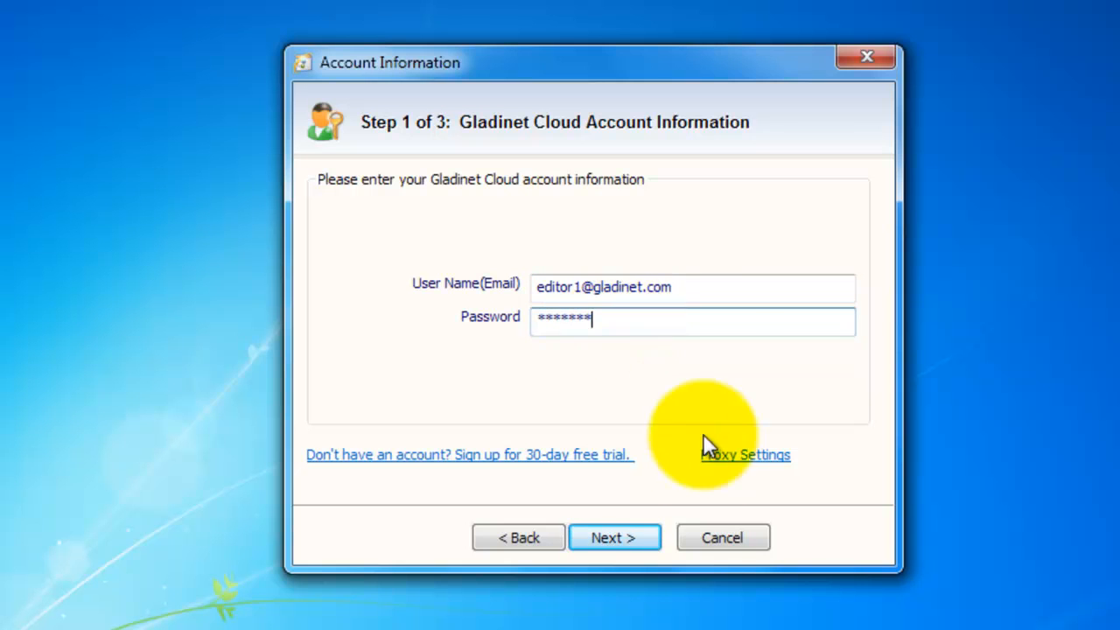
left_click(638, 538)
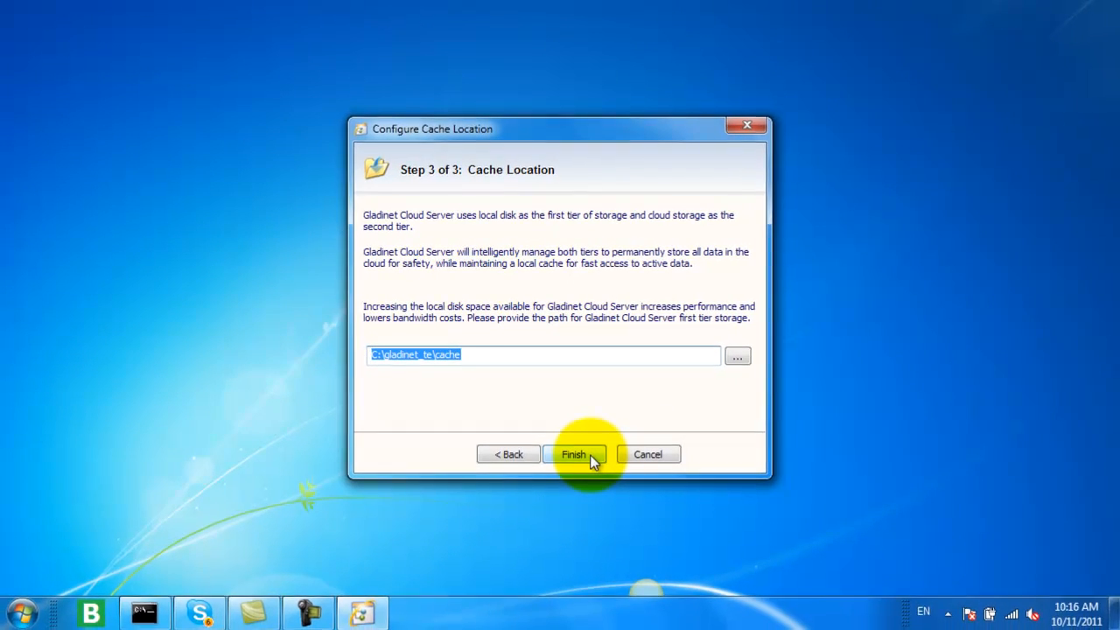
left_click(575, 455)
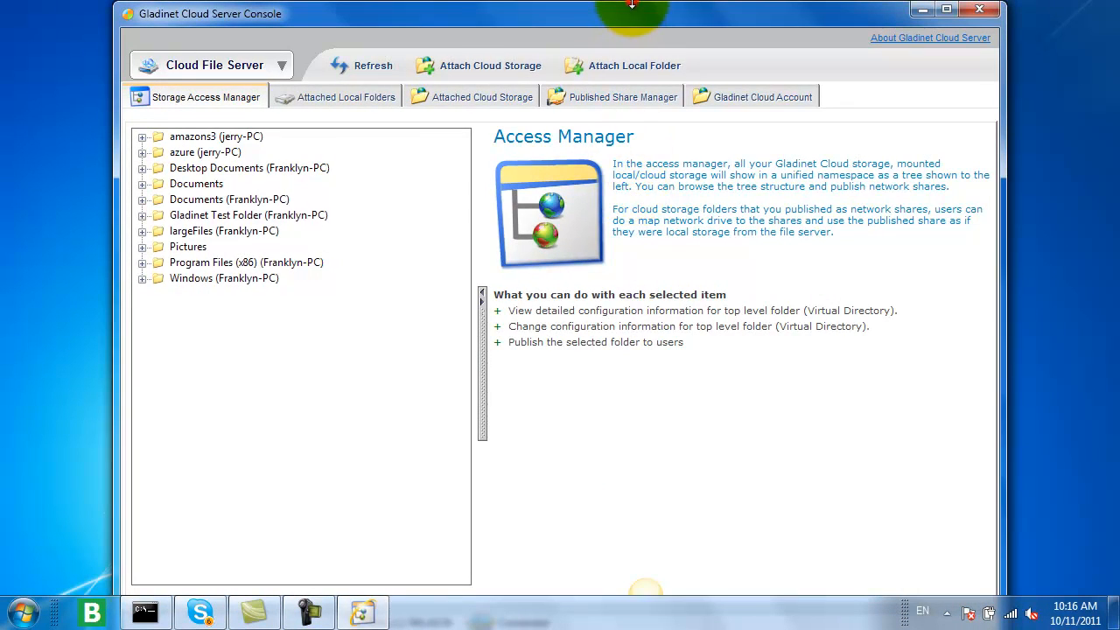
Step: Review the console's attached local folders, attached cloud storage, published shares and Gladinet Cloud account configuration
left_click_drag(632, 5, 640, 75)
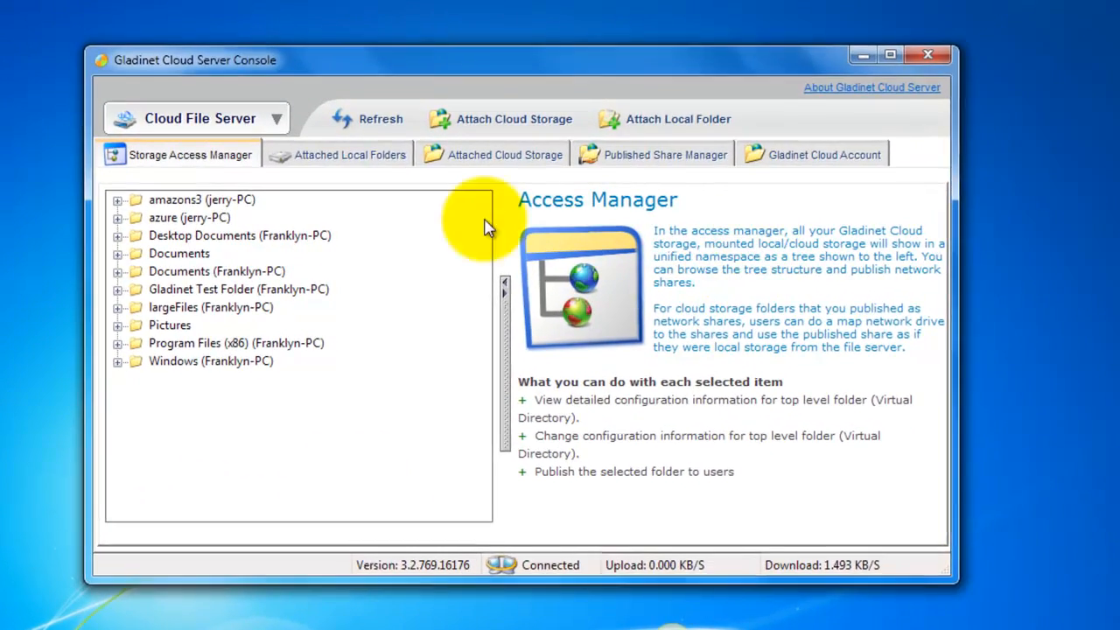
left_click(366, 155)
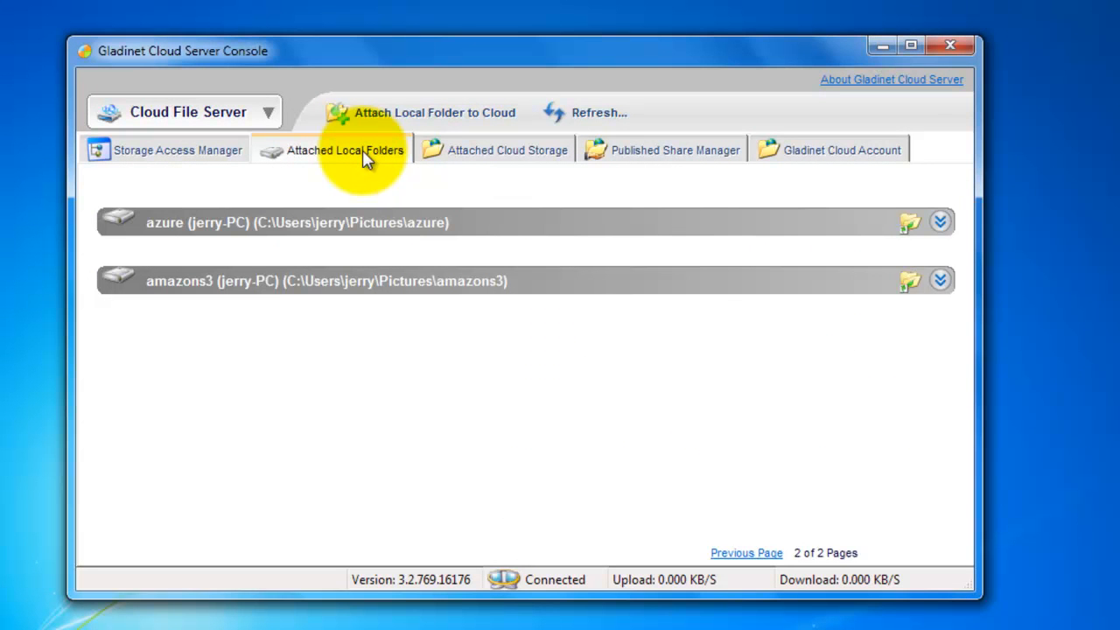
left_click(488, 152)
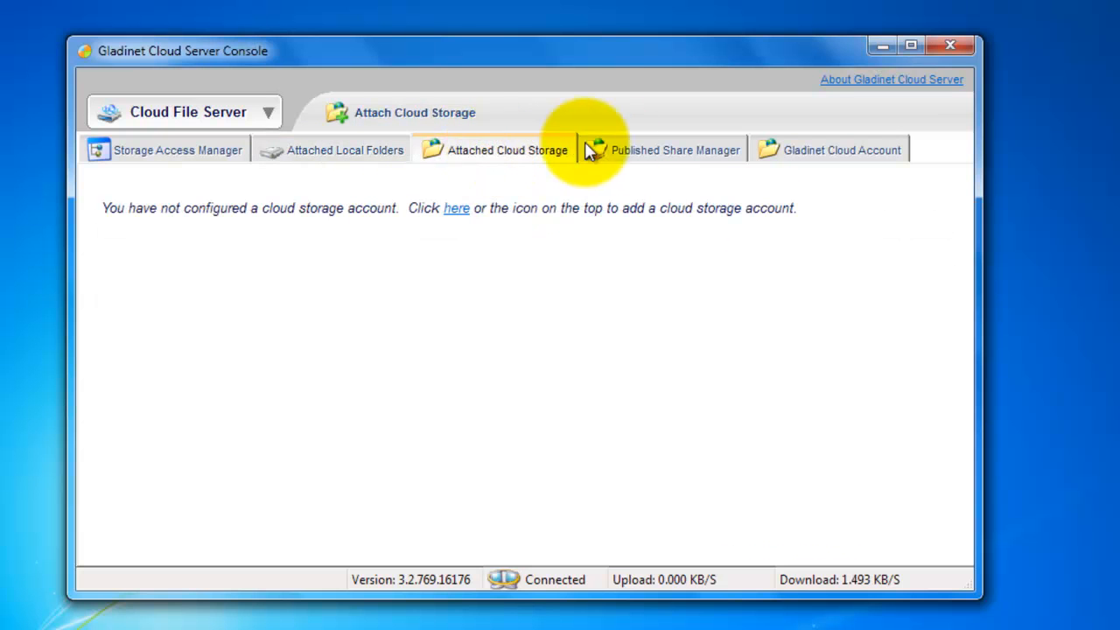
left_click(684, 156)
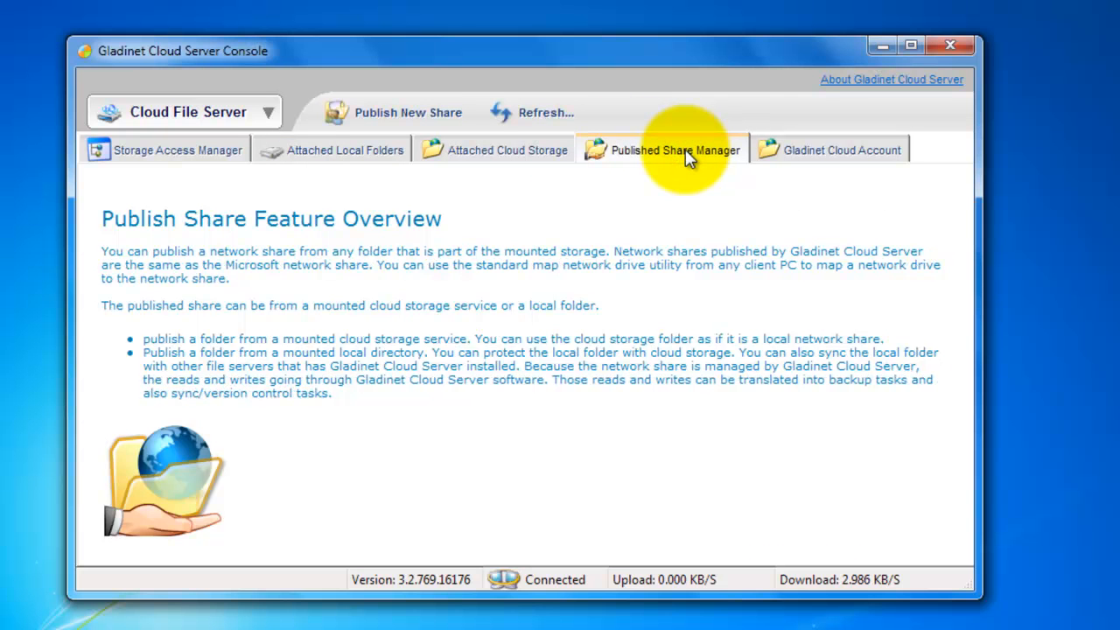
left_click(809, 153)
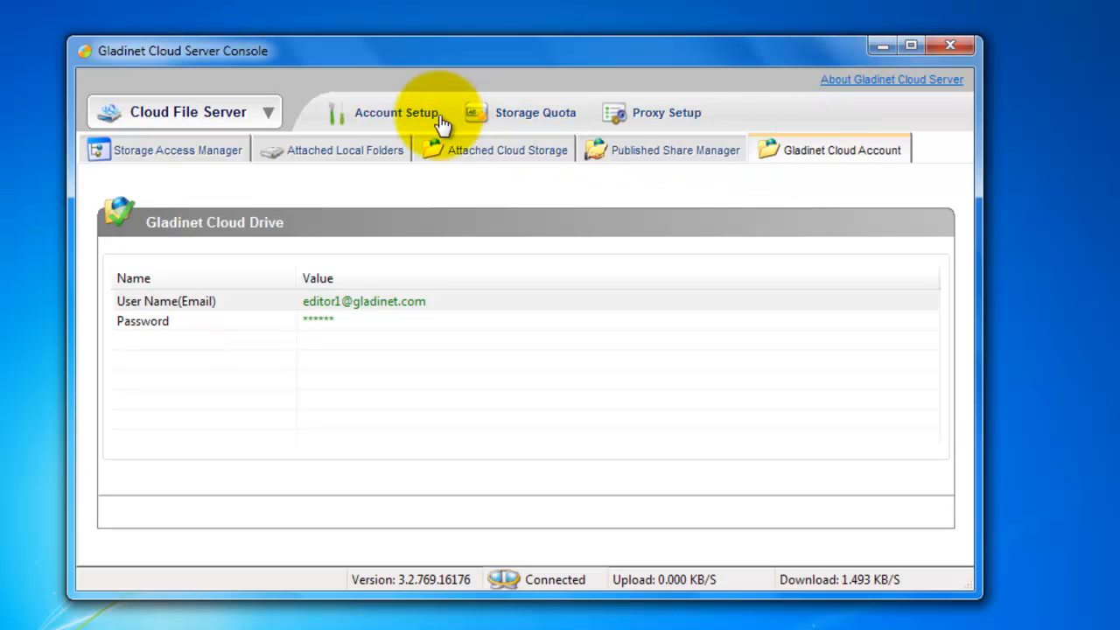
left_click(348, 127)
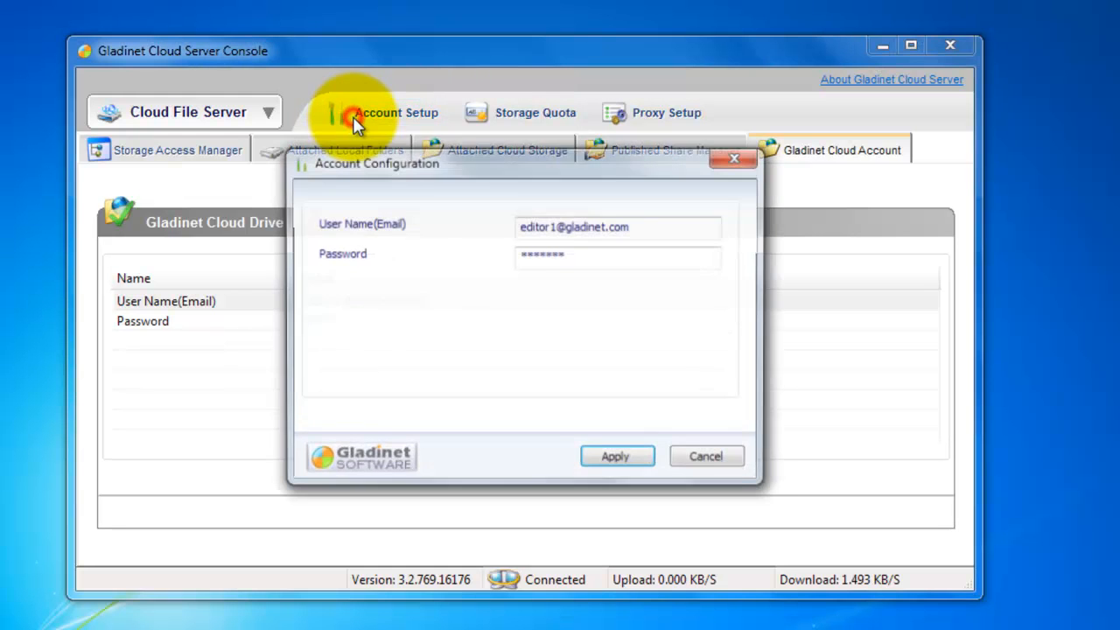
left_click(733, 460)
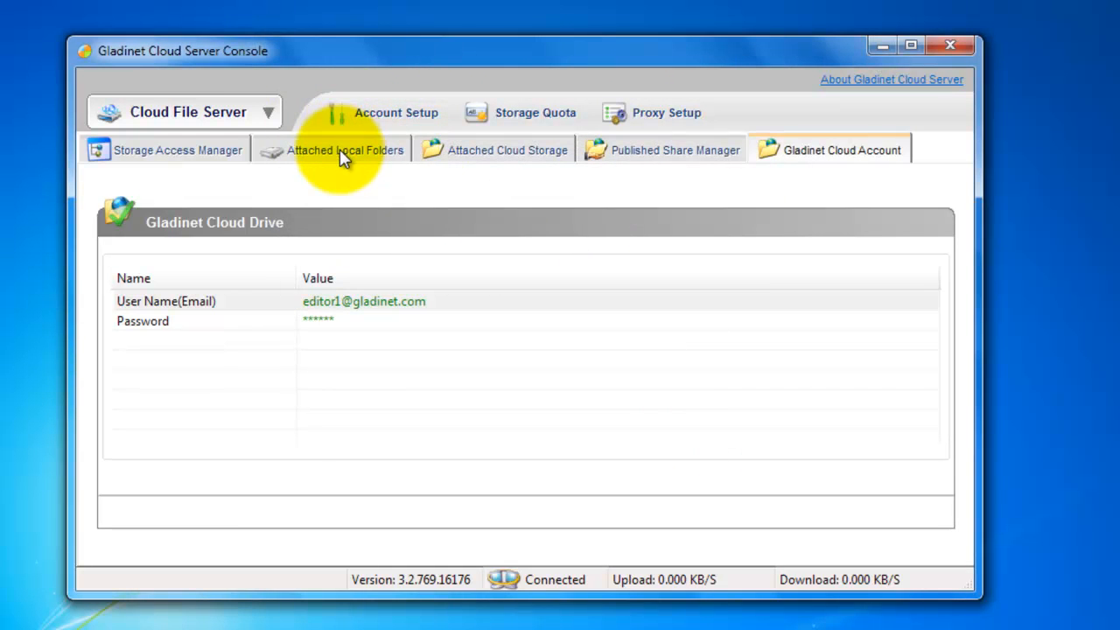
Step: Attach an Amazon S3 US Bucket as cloud storage, entering the access key, secret and bucket name gladinettry1 with private ACL
left_click(341, 153)
left_click(484, 155)
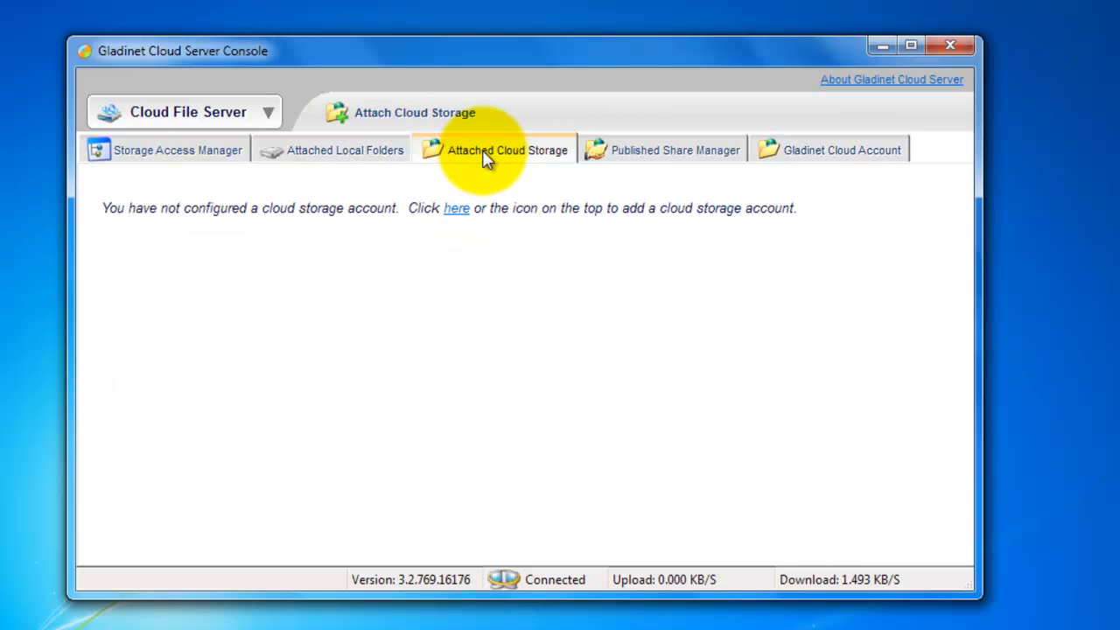
left_click(457, 210)
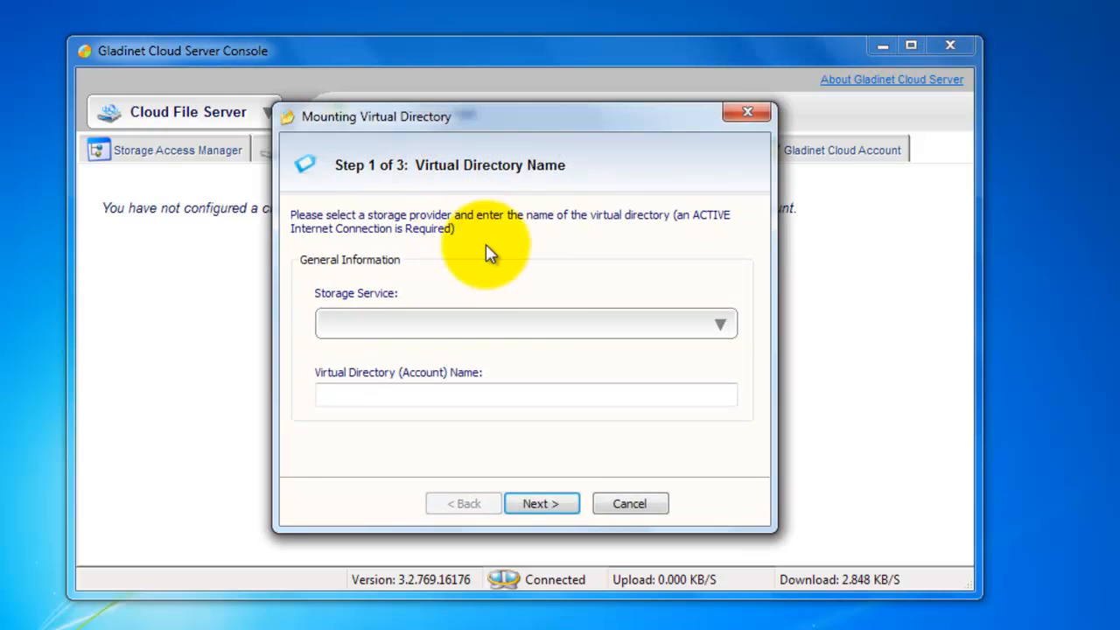
left_click(517, 326)
left_click(517, 68)
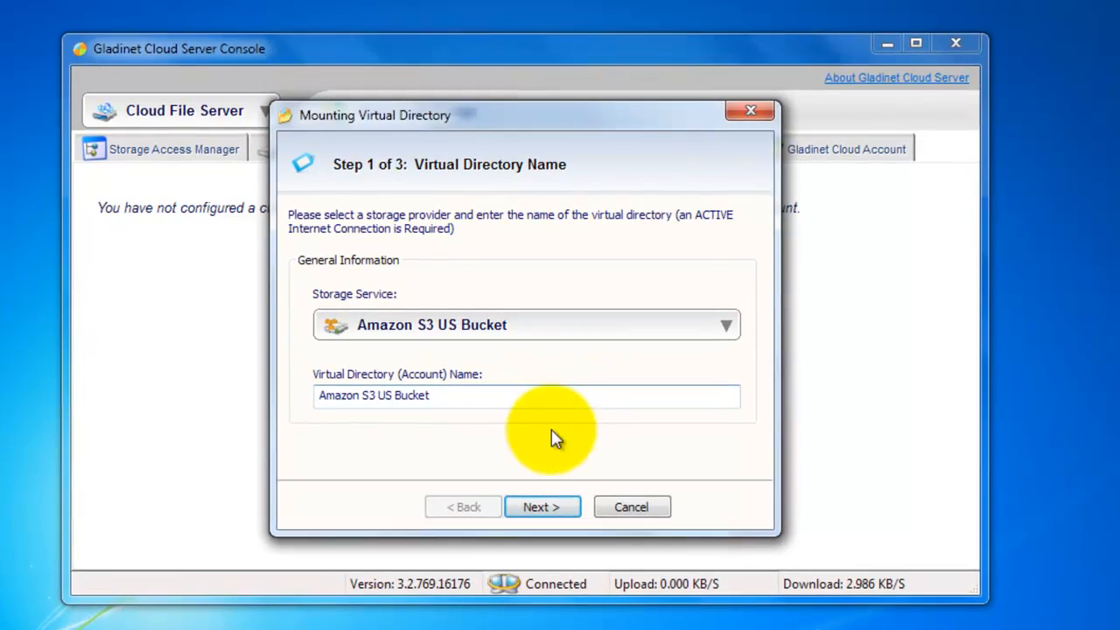
left_click(557, 507)
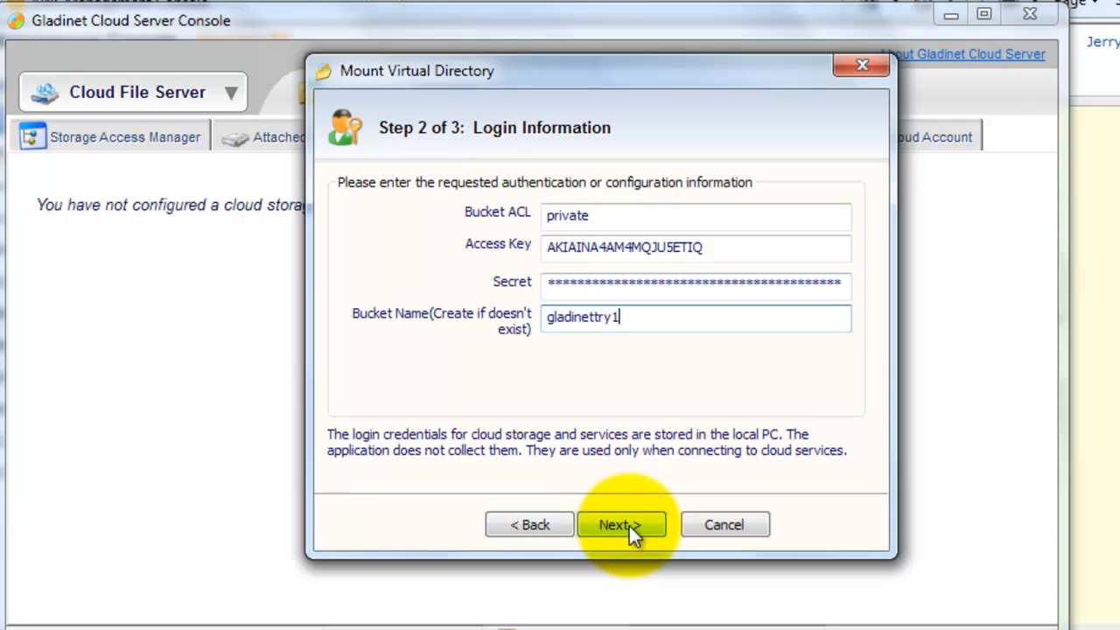
left_click(629, 526)
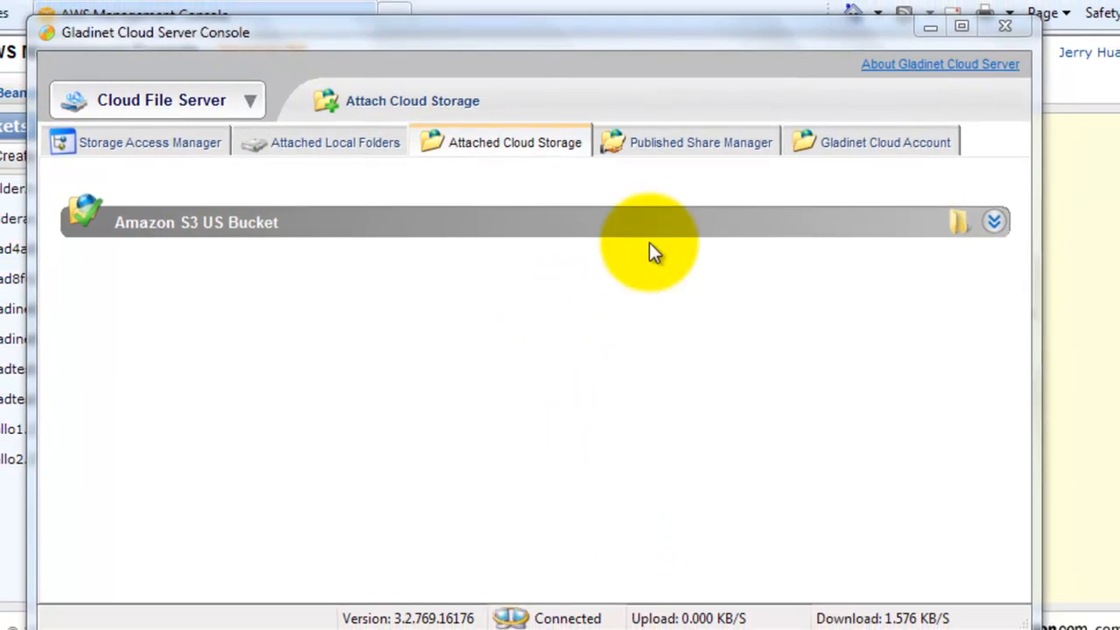
Step: Check the attached Amazon S3 bucket's configuration, and refresh the storage access tree to browse the bucket's folders
left_click(686, 223)
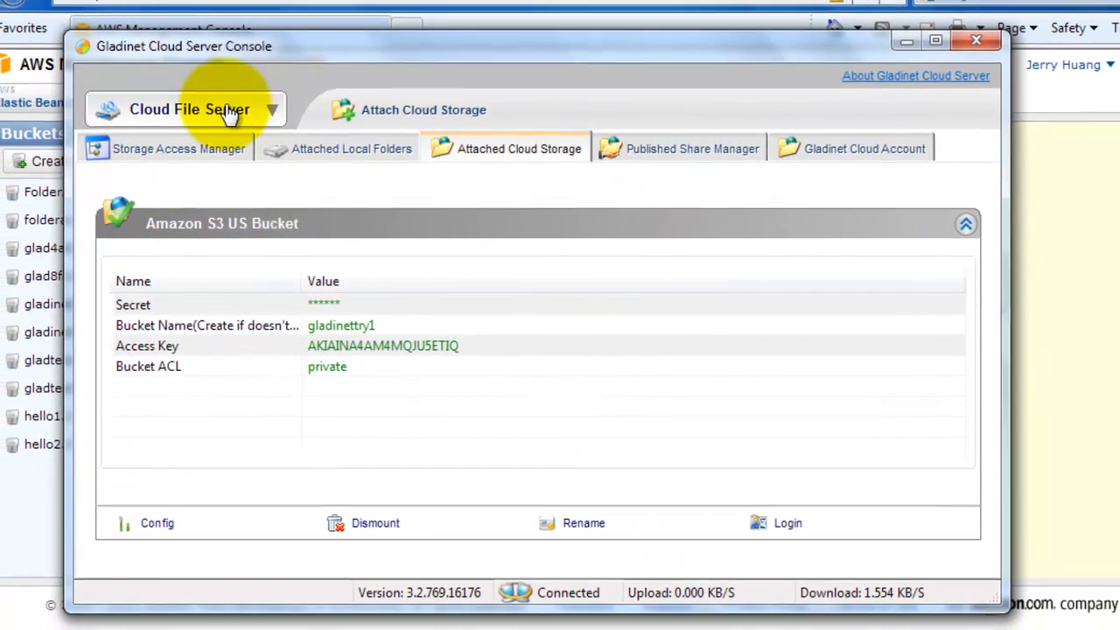
left_click(183, 148)
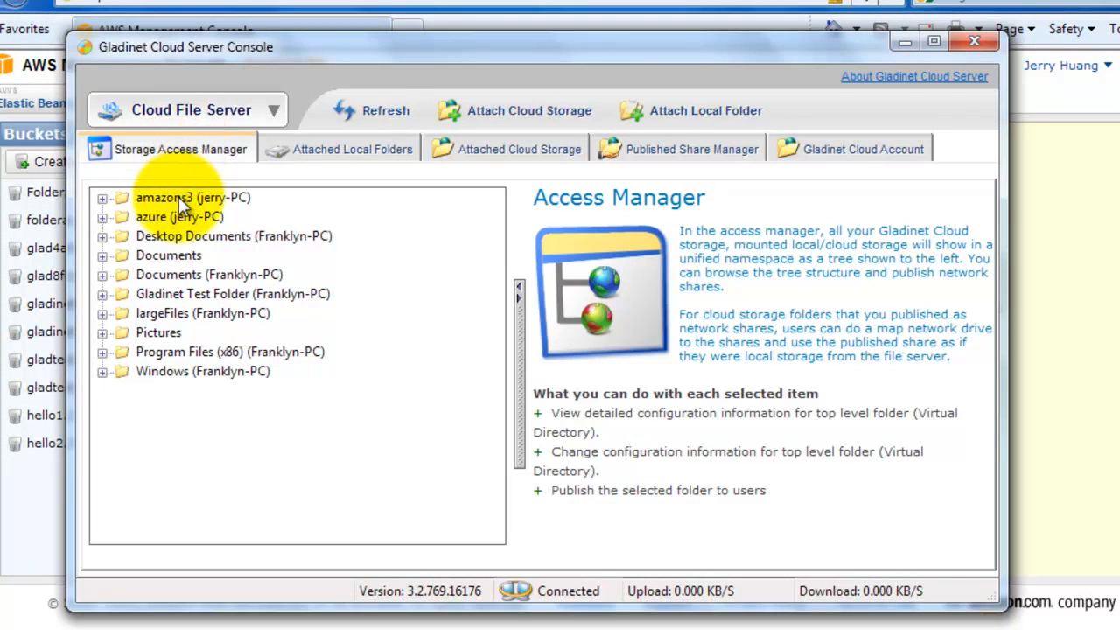
left_click(370, 112)
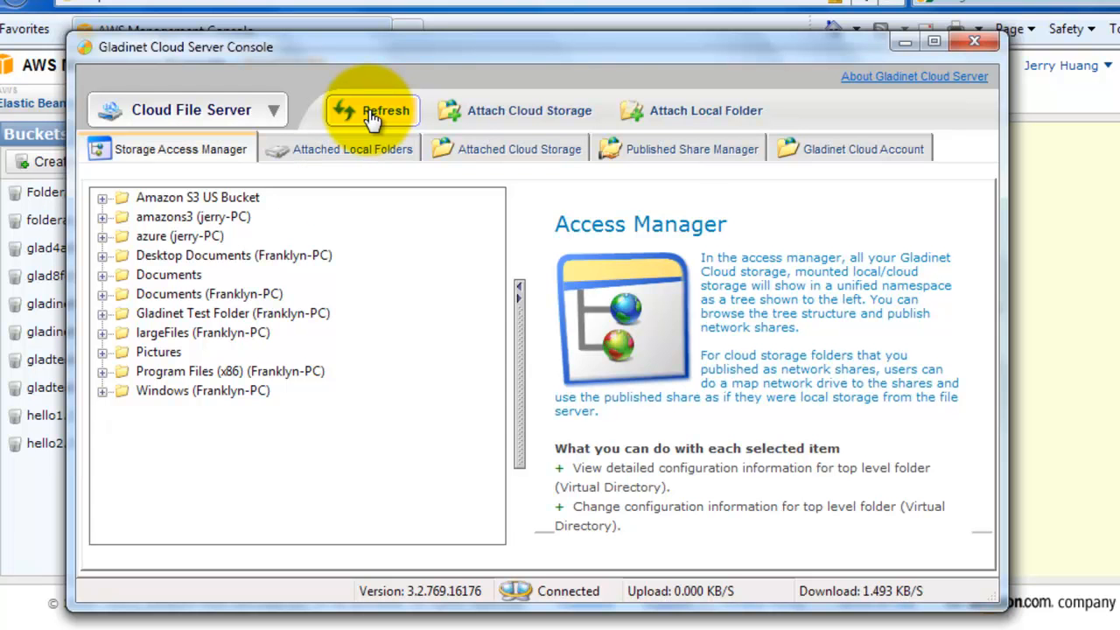
left_click(103, 198)
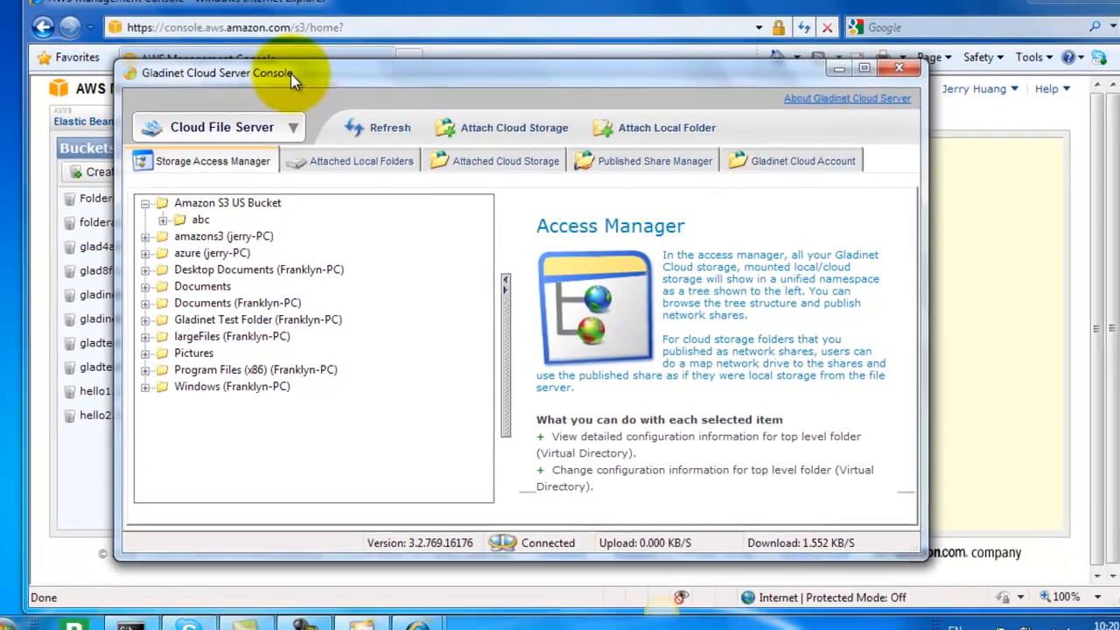
Step: Switch to the AWS Management Console and view the contents of the gladinettry2 and gladinettry1 buckets beside the Gladinet console
left_click_drag(291, 74, 541, 69)
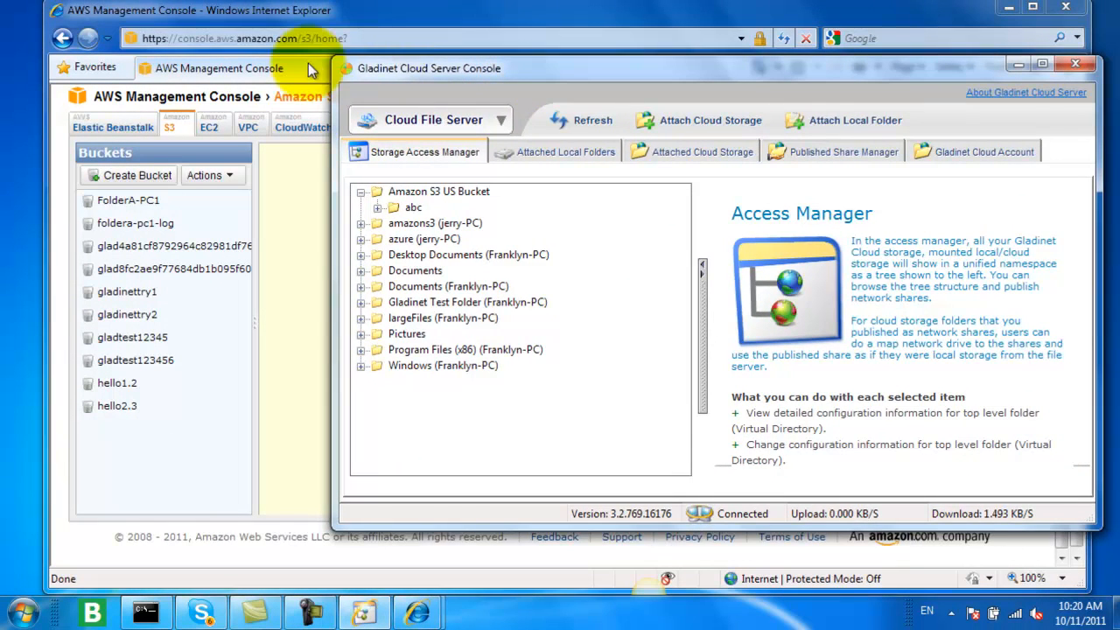
left_click(288, 17)
left_click_drag(289, 18, 270, 17)
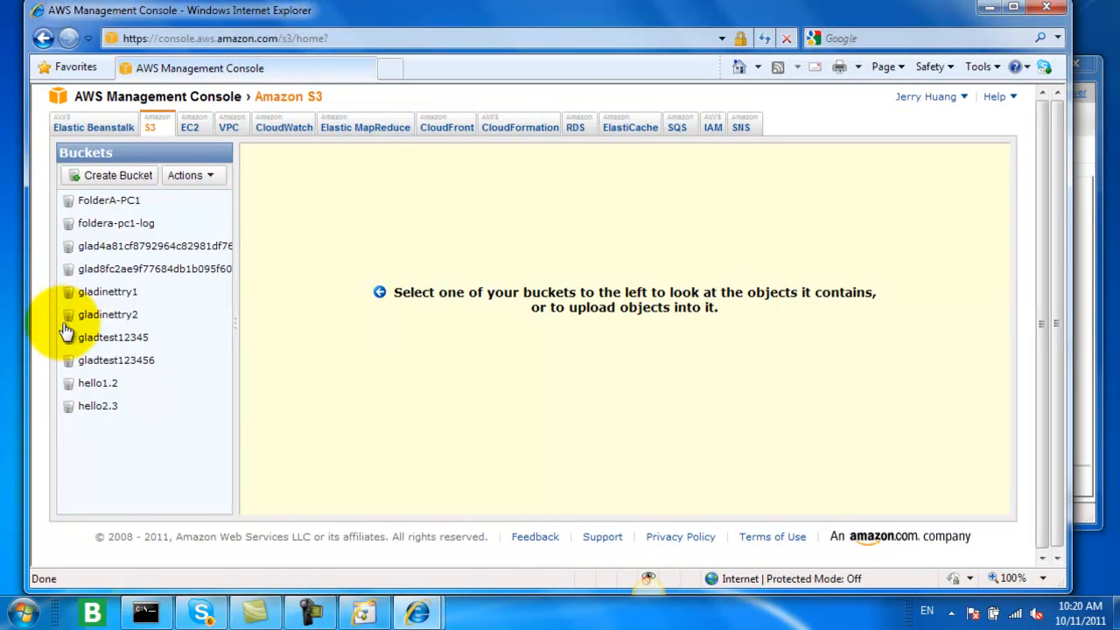
left_click(96, 319)
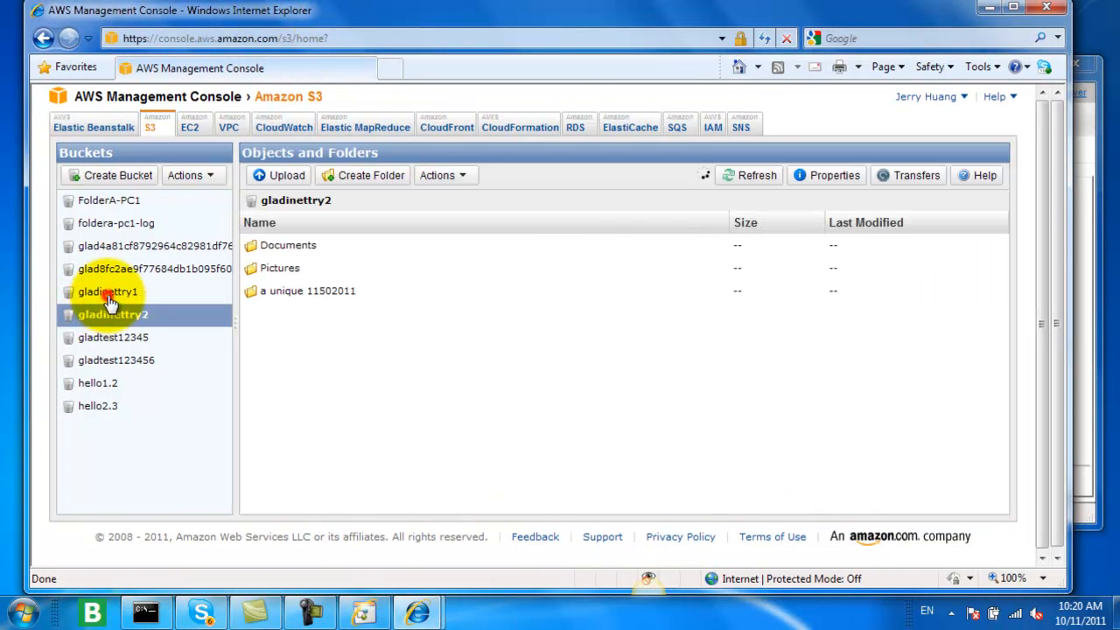
left_click(109, 296)
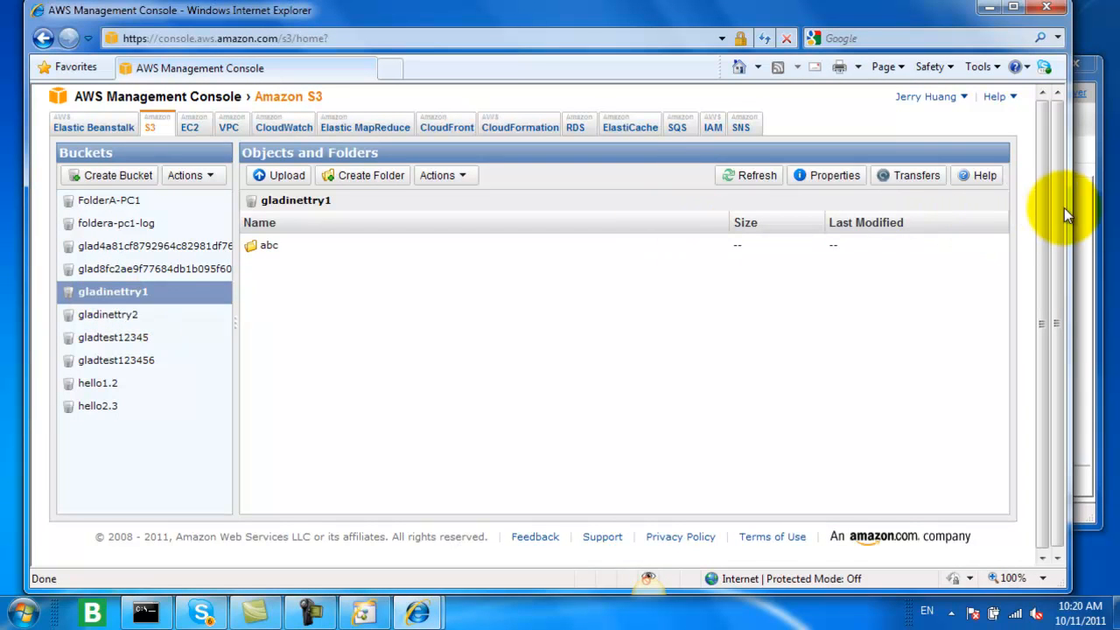
left_click_drag(1067, 209, 967, 219)
Step: In the Gladinet Cloud Server Console, start publishing a new share of Amazon S3 US Bucket with the share name amazon
left_click(989, 76)
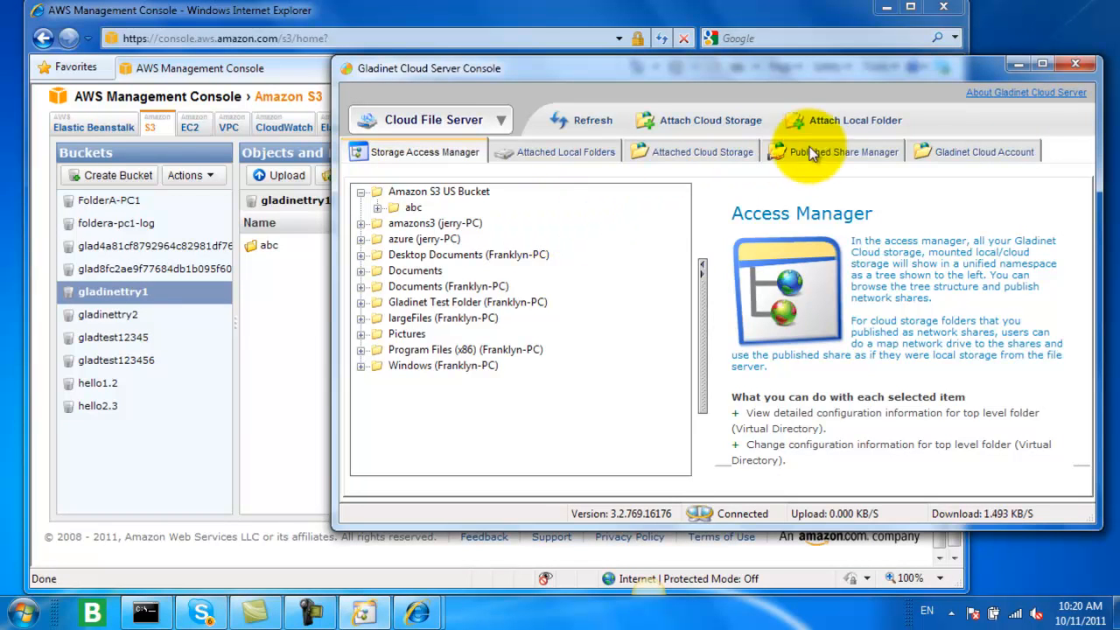
left_click(846, 152)
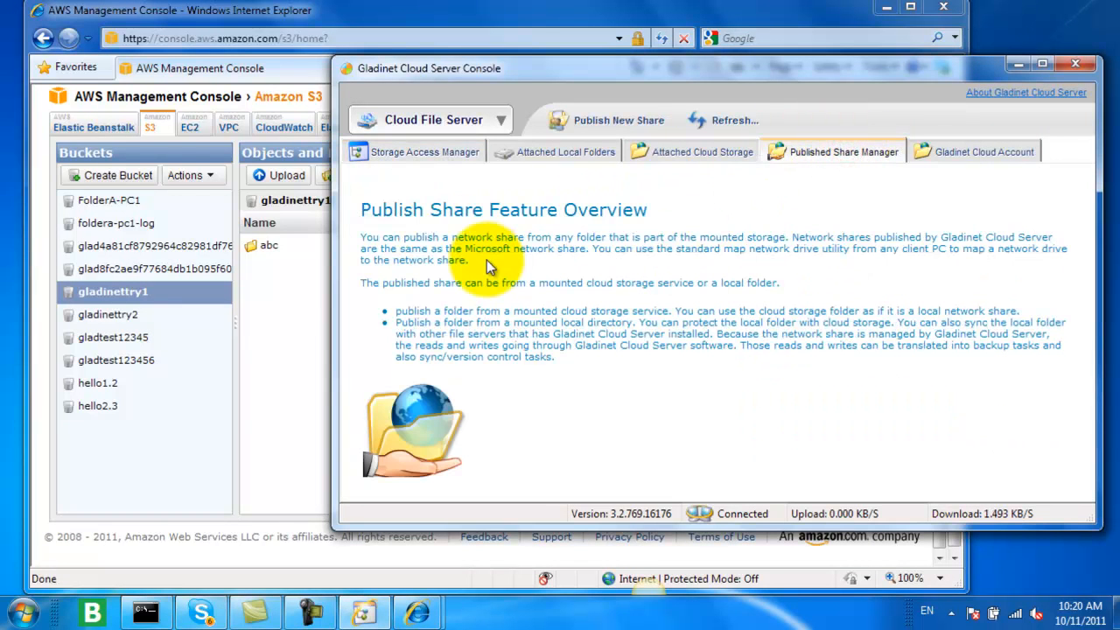
left_click(603, 129)
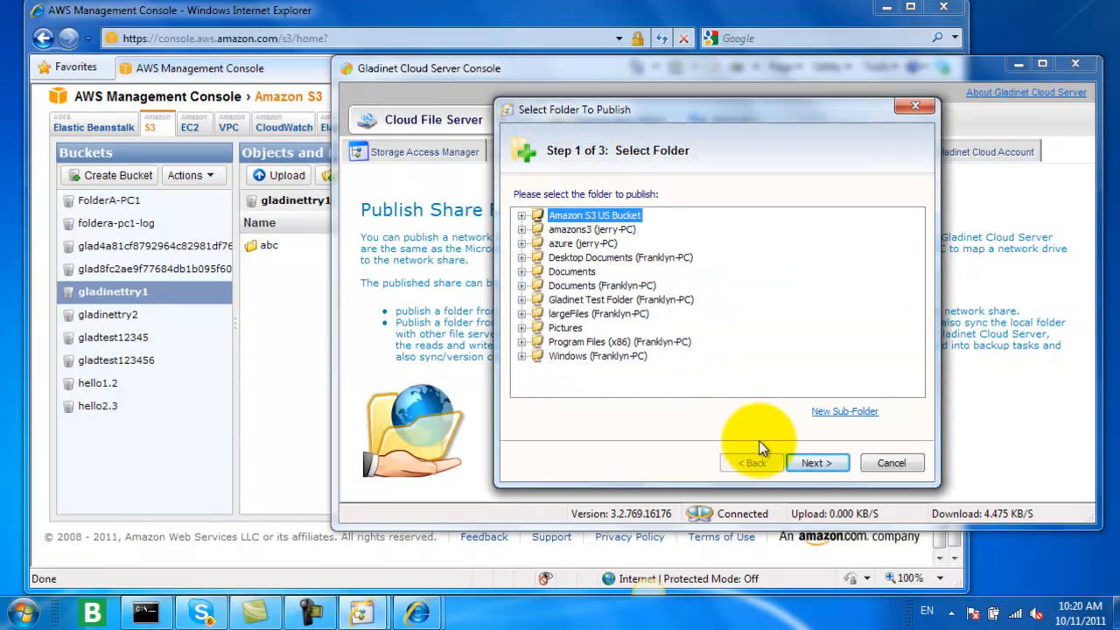
left_click(815, 465)
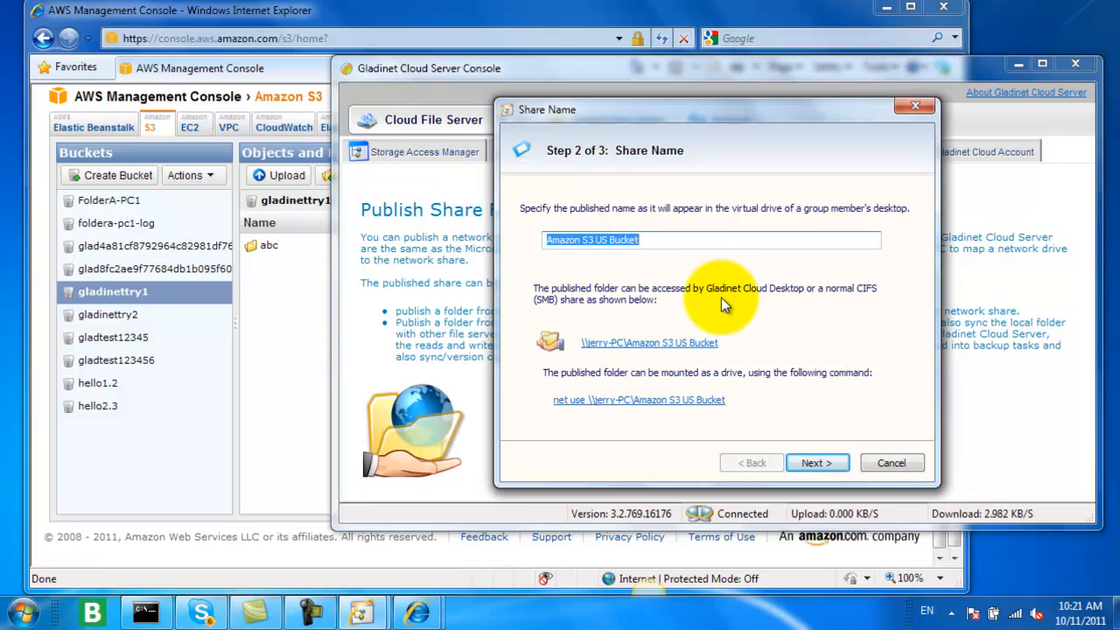
type("amazon")
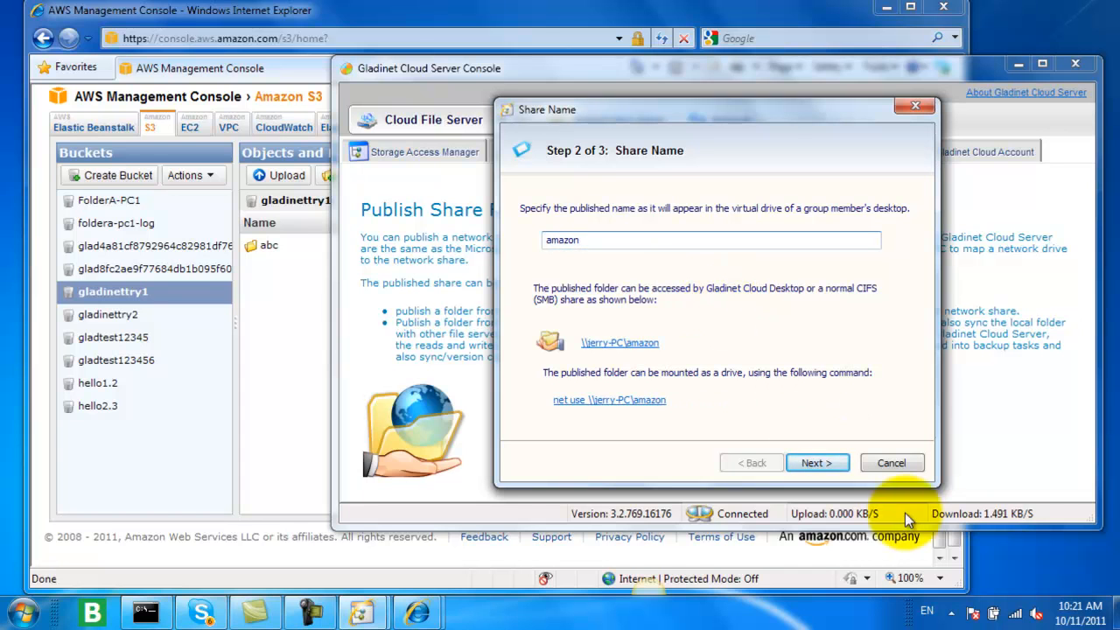
left_click(818, 463)
Step: Assign the local user account to the amazon share after checking its name, and finish publishing
left_click(897, 408)
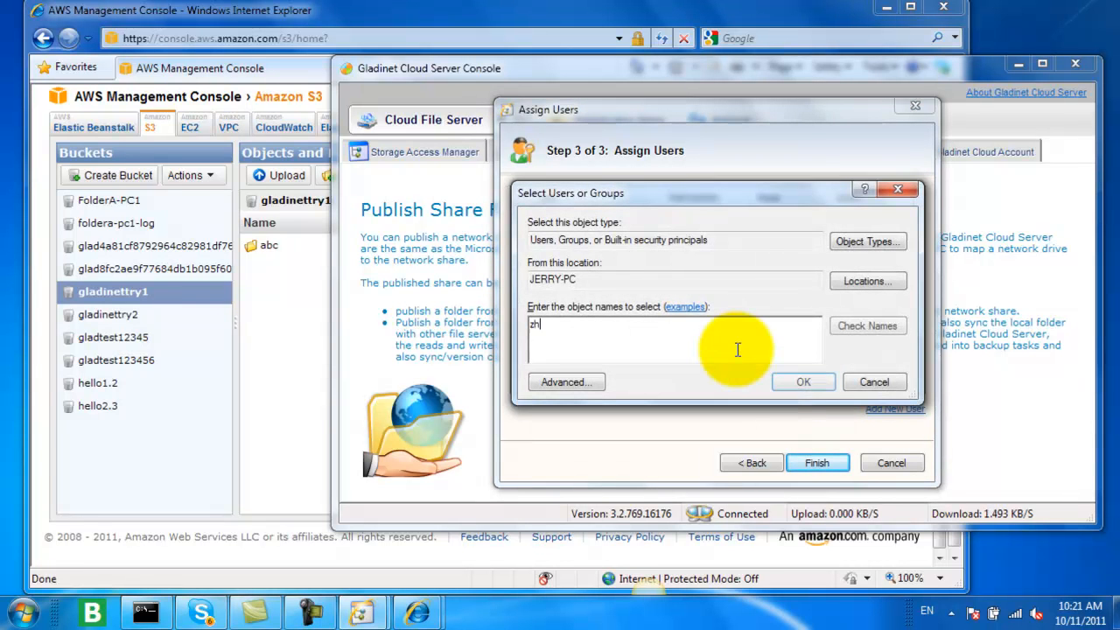
type("jerry")
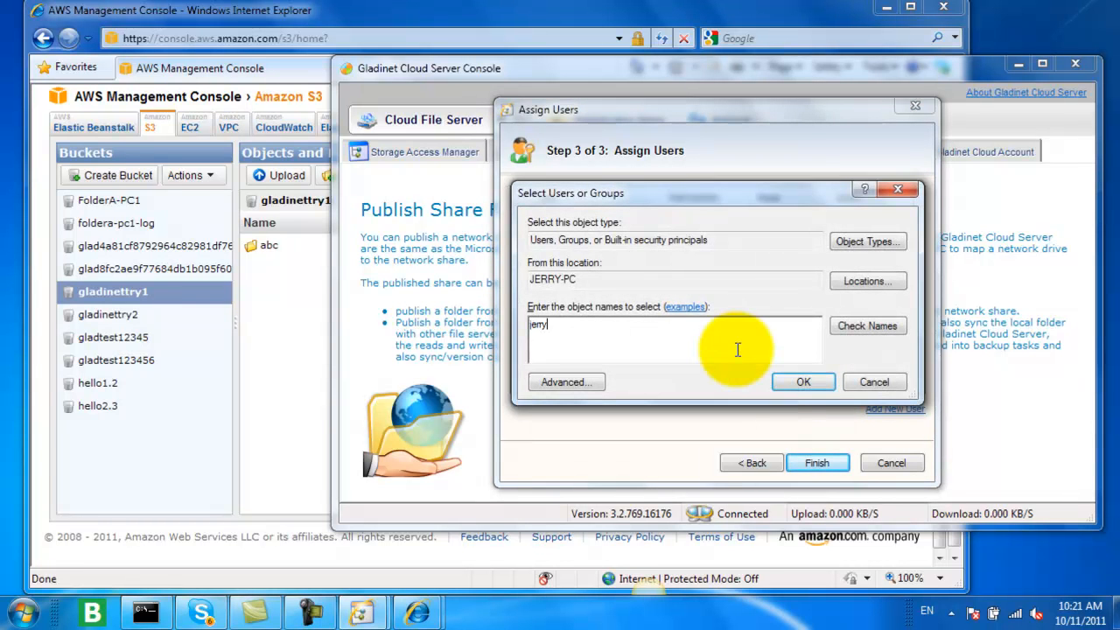
left_click(880, 326)
left_click(803, 381)
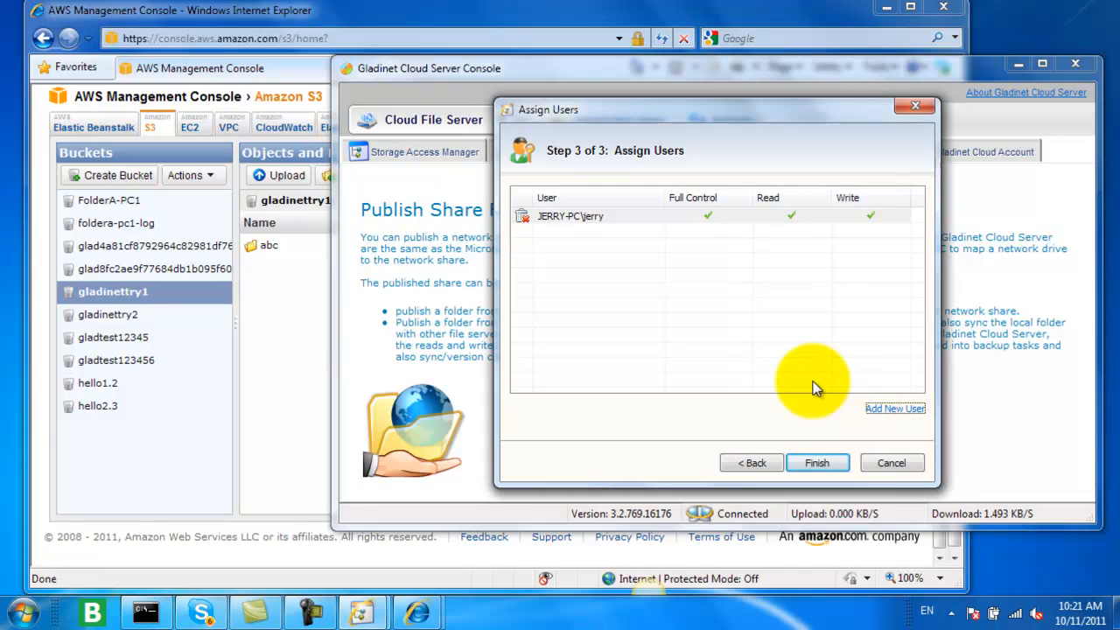
left_click(817, 465)
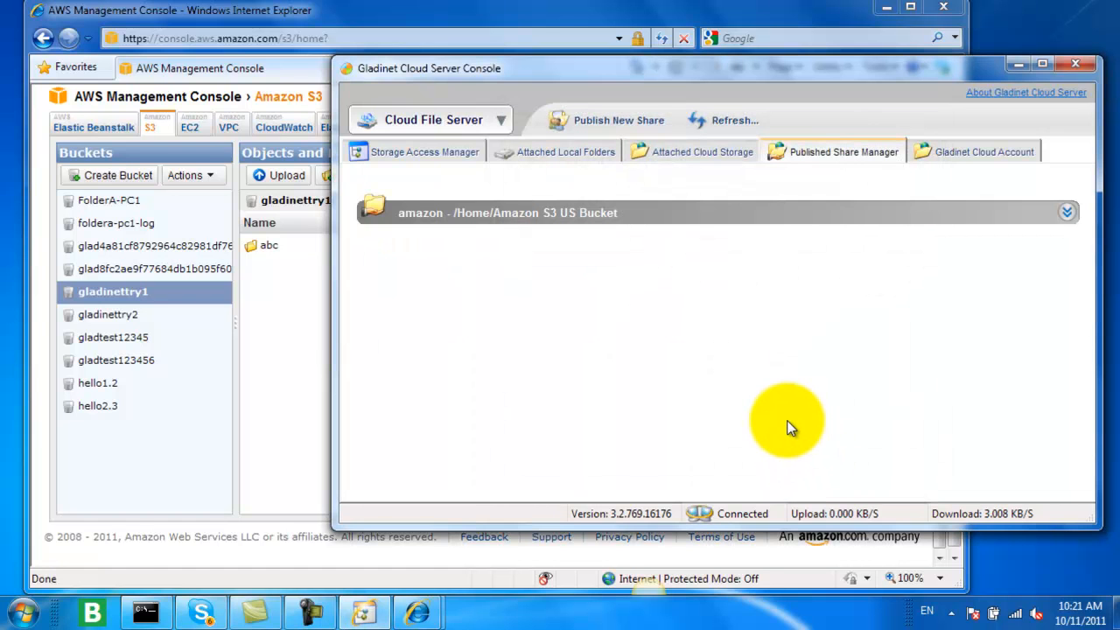
Step: Map the published amazon network share as drive Z: and narrow its Windows Explorer window to about half the screen
key("super")
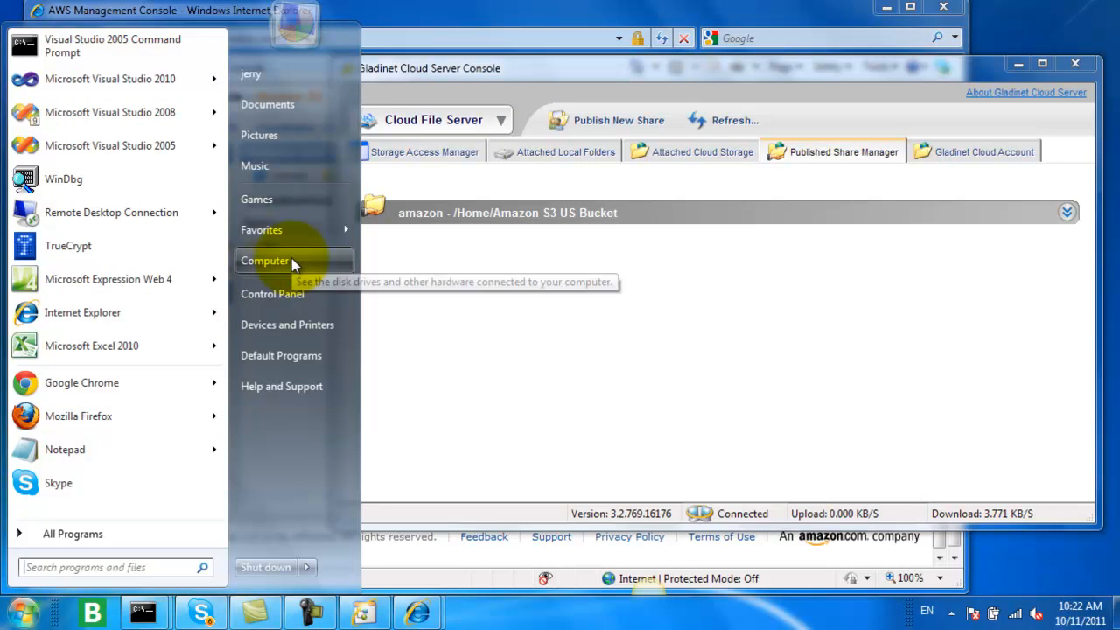
right_click(292, 259)
left_click(360, 315)
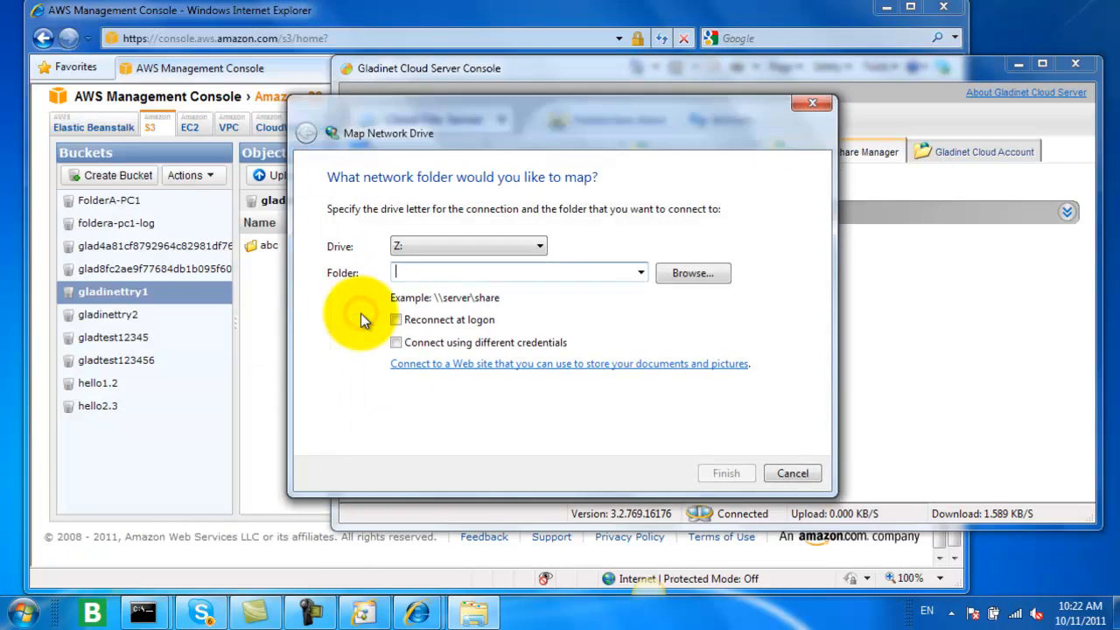
left_click(693, 273)
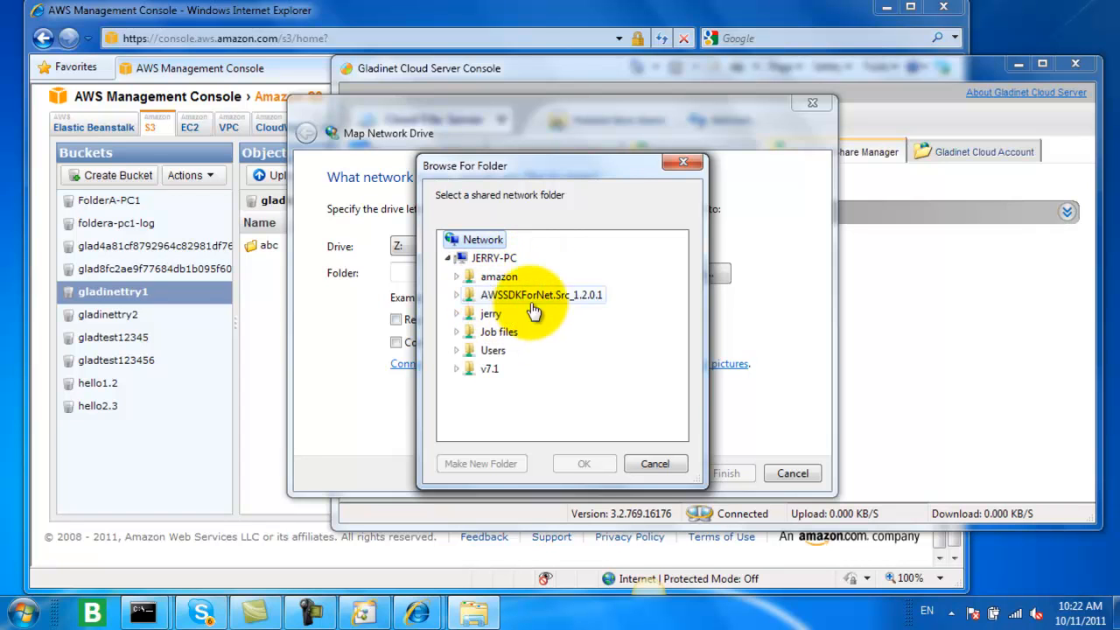
left_click(488, 278)
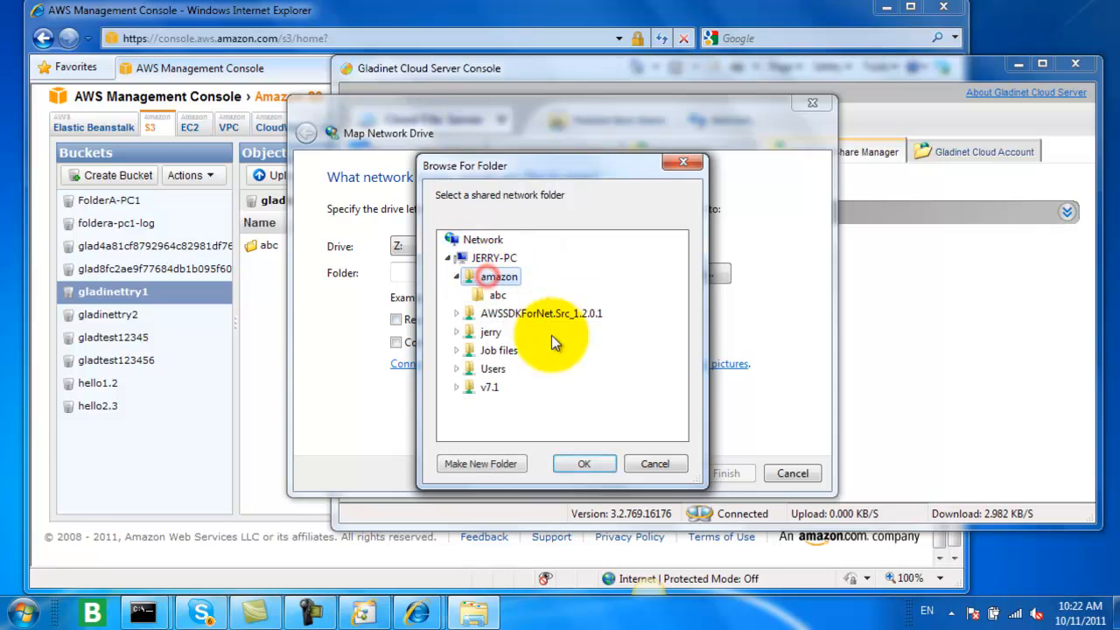
left_click(582, 462)
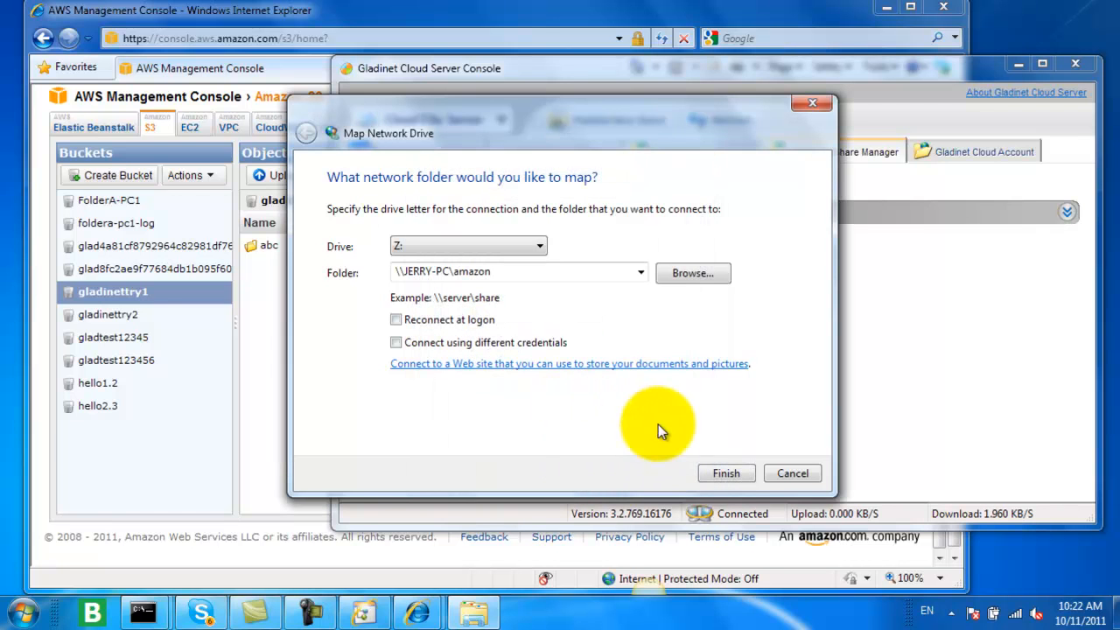
left_click(728, 474)
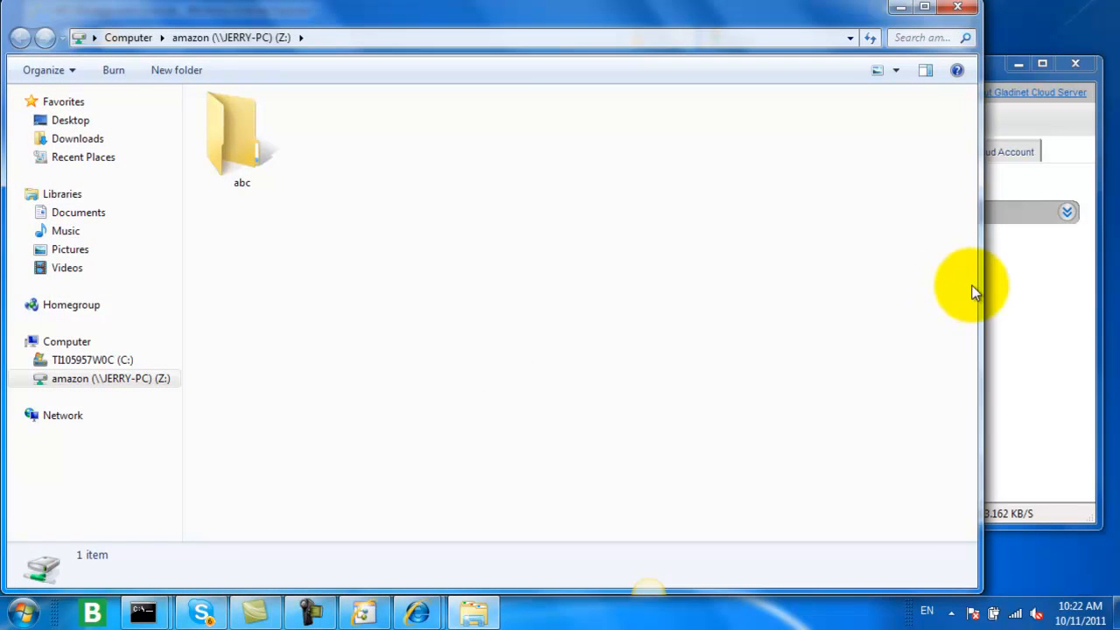
left_click_drag(980, 288, 481, 323)
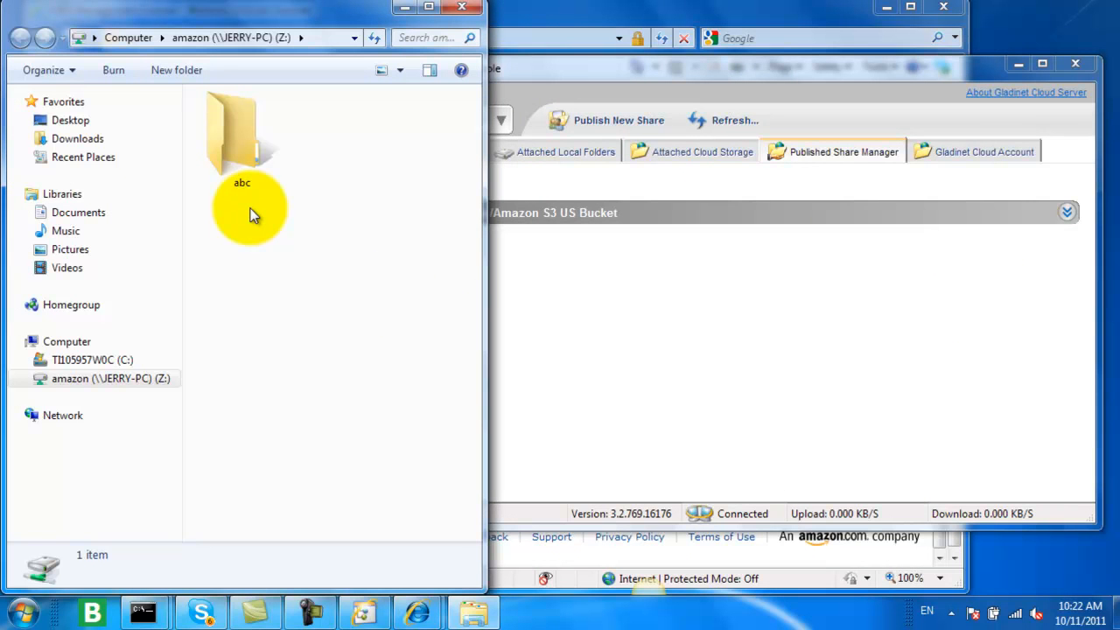
Step: Back in the Gladinet Cloud Server Console, start publishing the Pictures folder with the share name Pictures_Gcloud
left_click(558, 68)
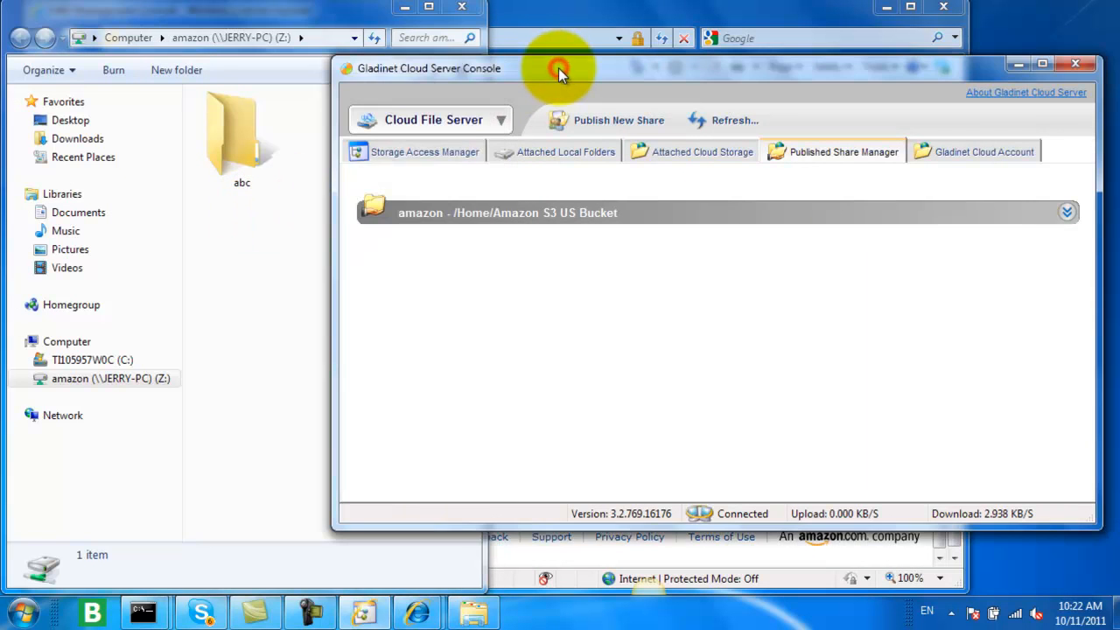
left_click(426, 152)
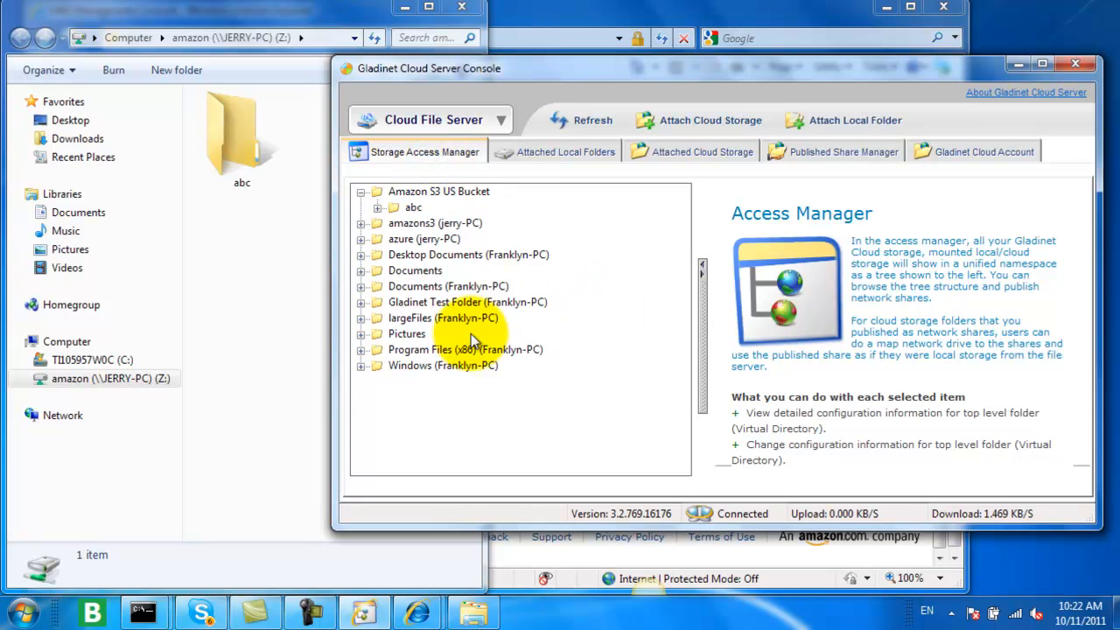
left_click(840, 151)
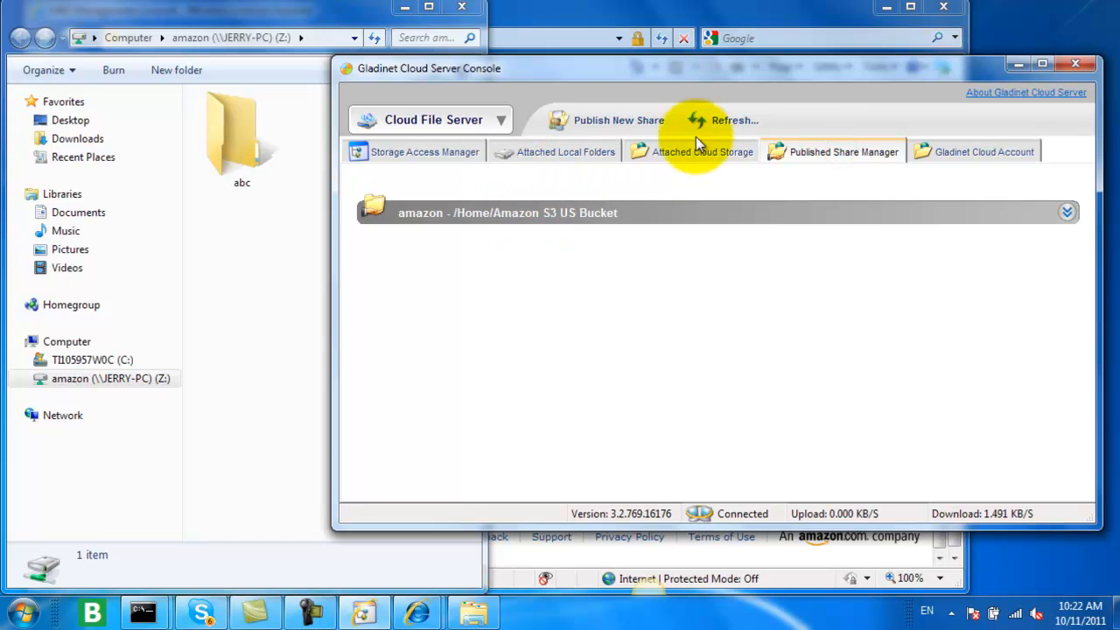
left_click(644, 124)
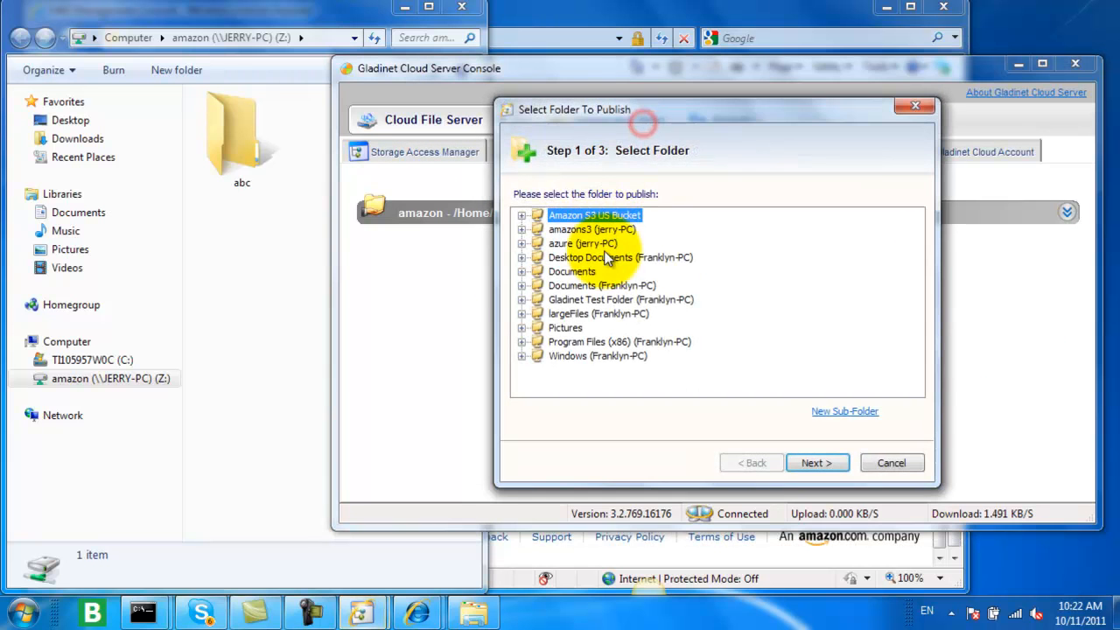
left_click(564, 329)
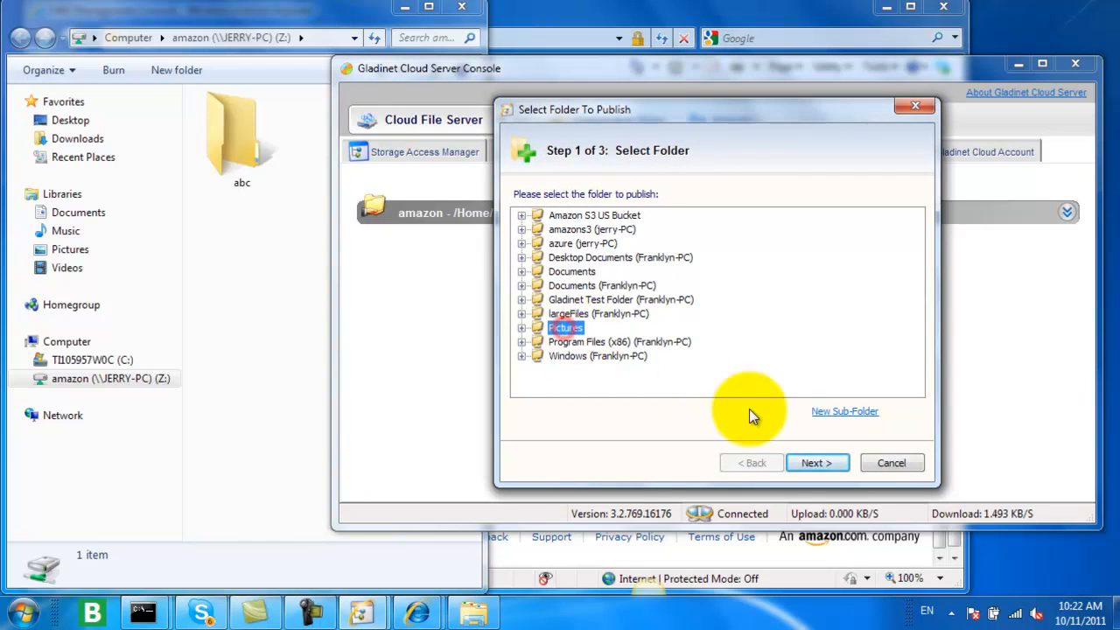
left_click(818, 463)
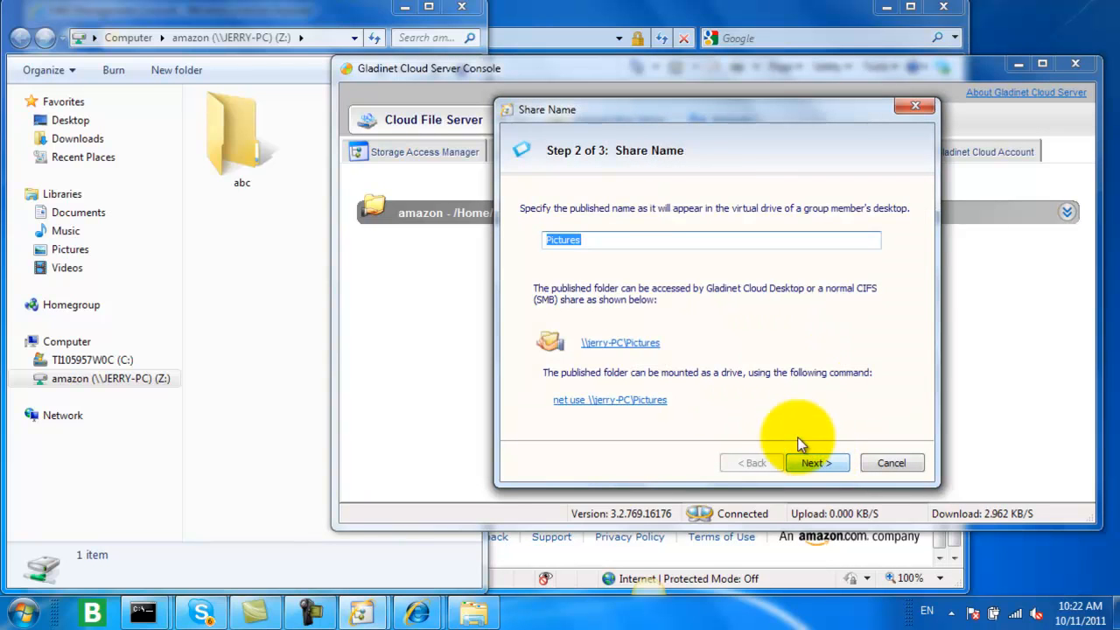
left_click(643, 243)
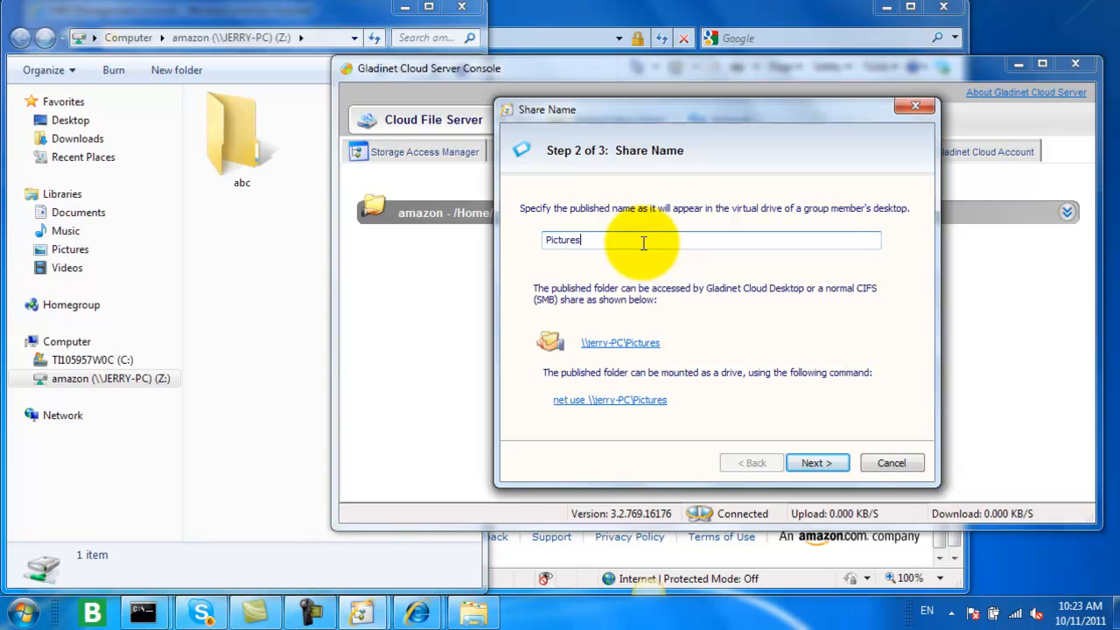
type("_Gcloud")
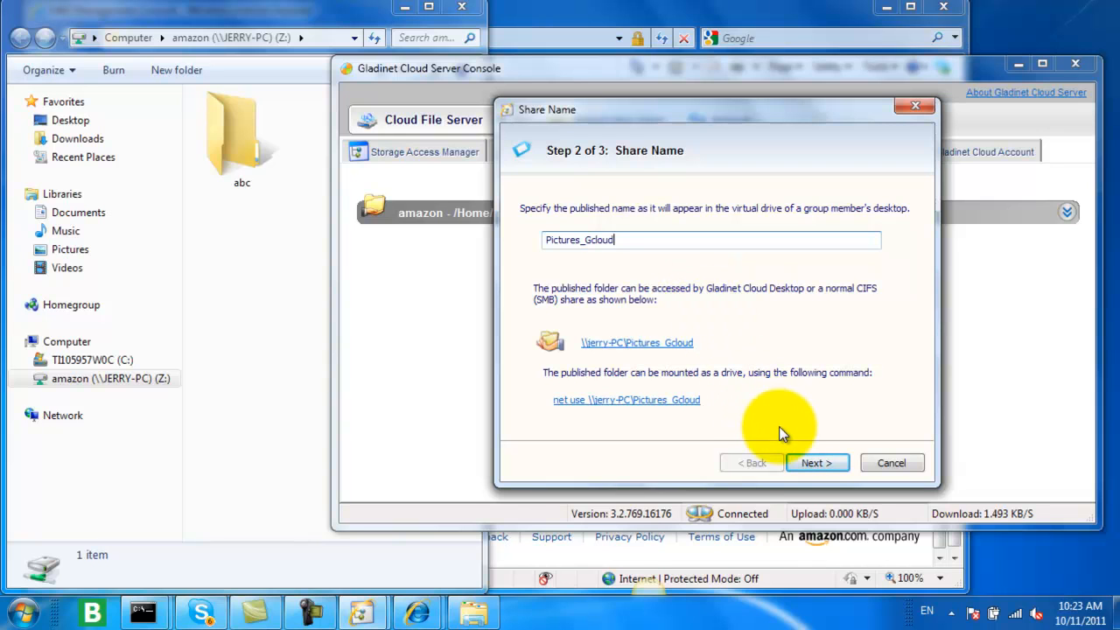
left_click(816, 464)
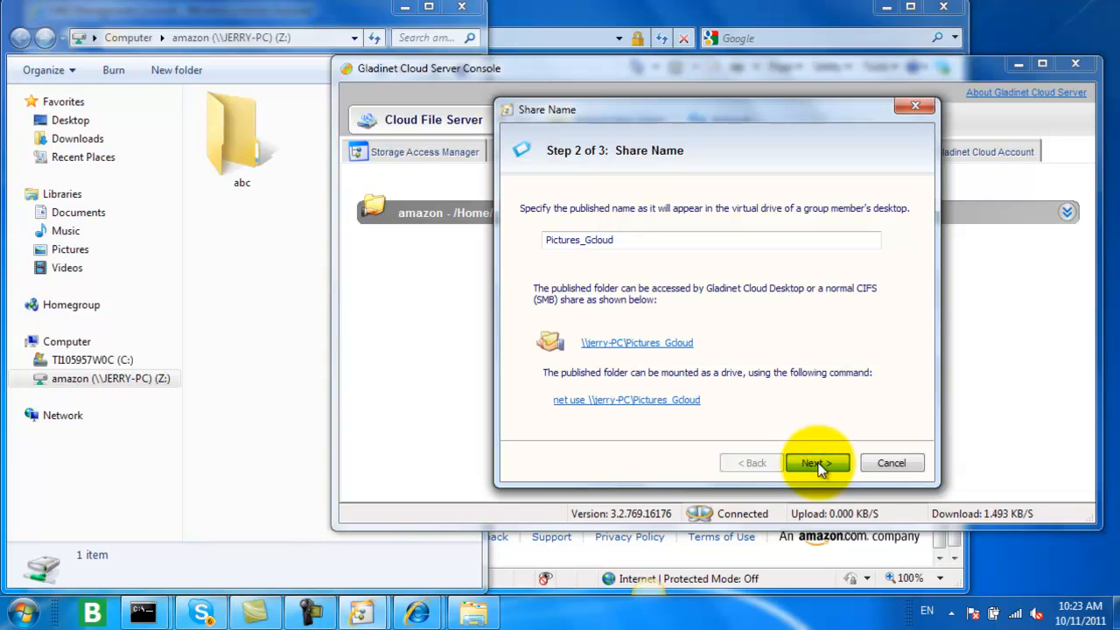
left_click(819, 466)
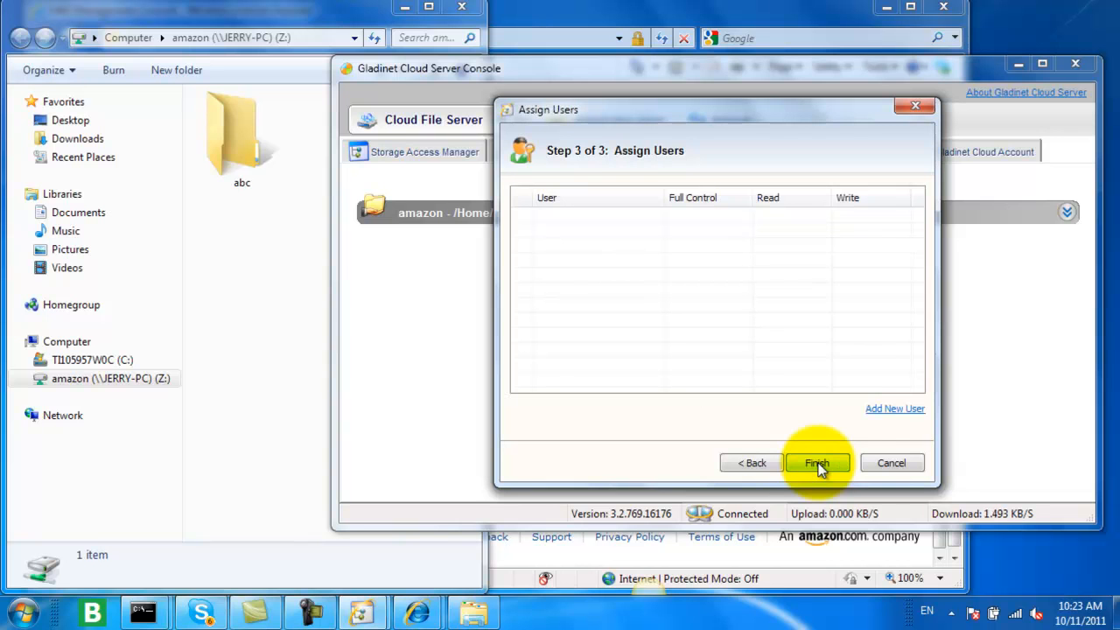
Step: Add the local user account to the Pictures_Gcloud share after checking its name, and finish publishing
left_click(893, 408)
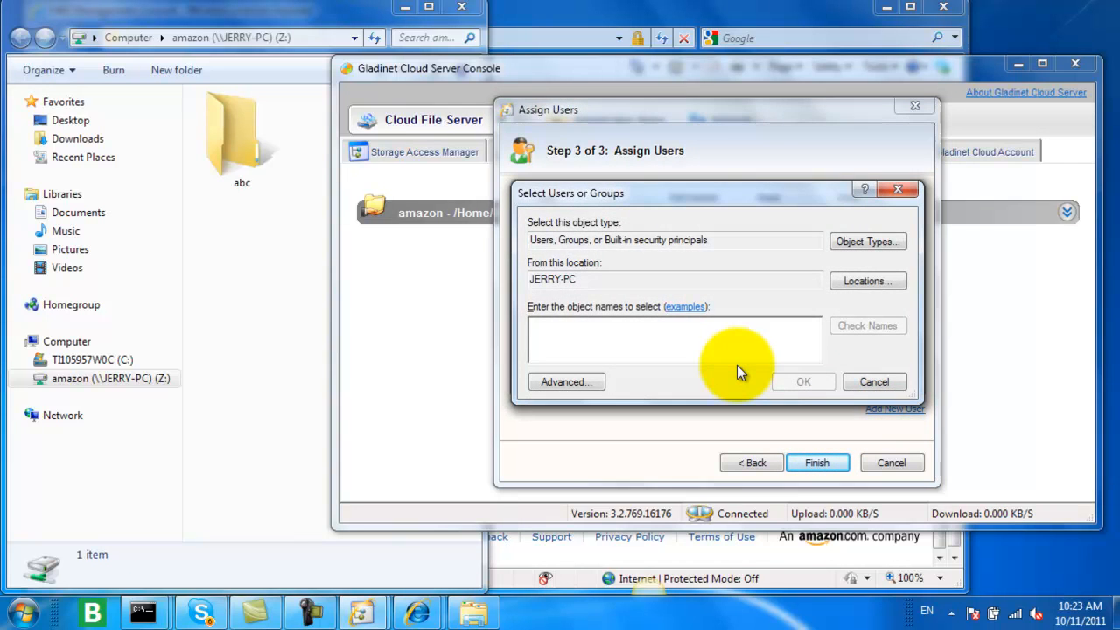
type("jerry")
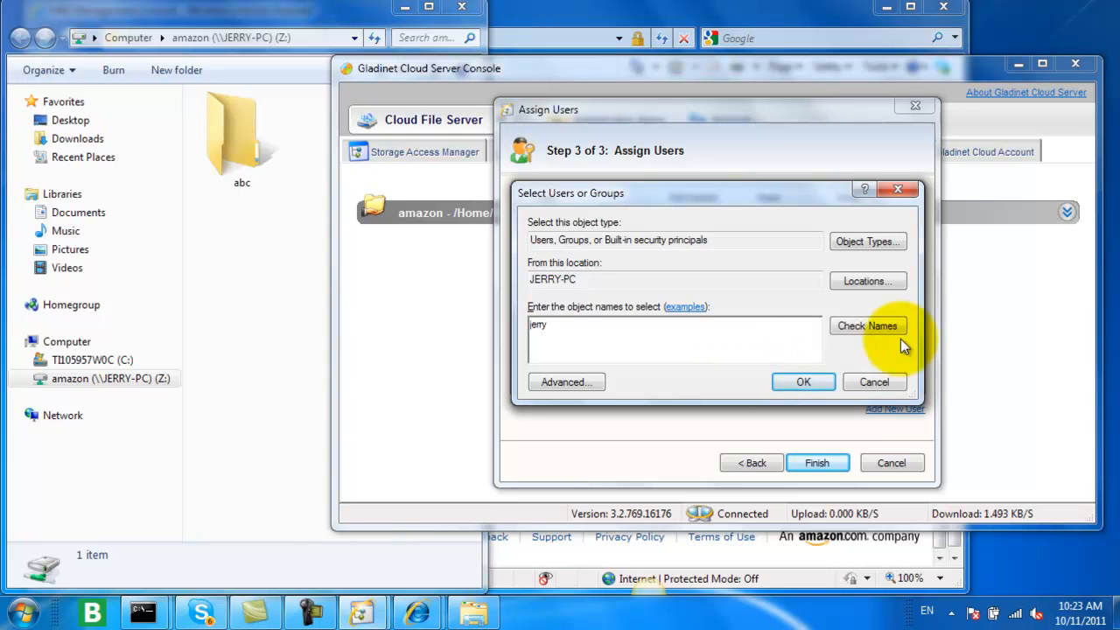
left_click(880, 326)
left_click(792, 384)
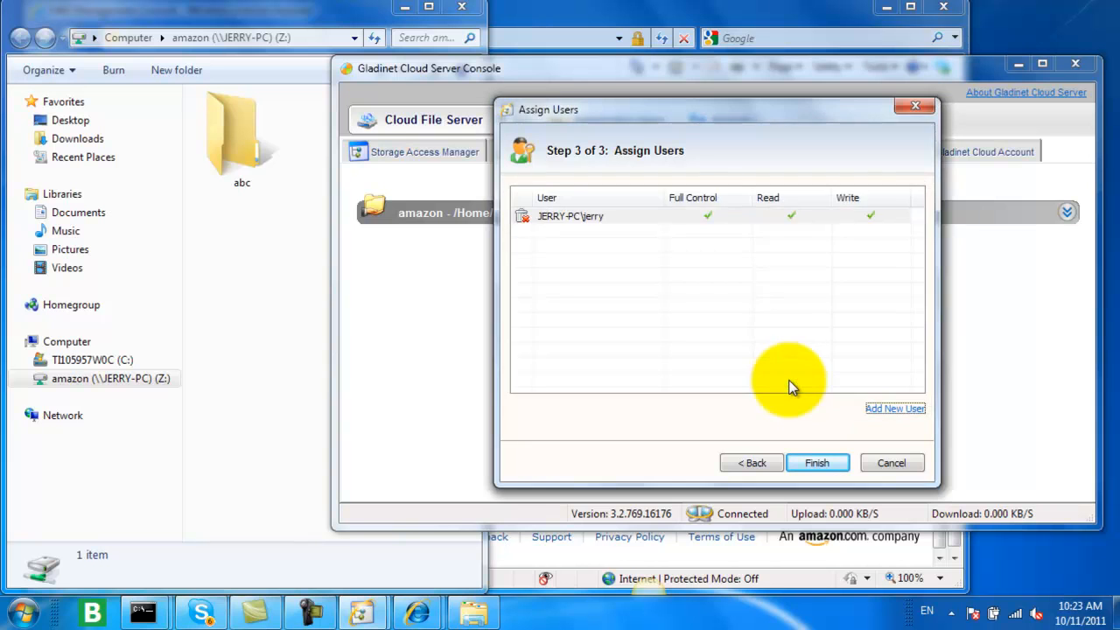
left_click(815, 463)
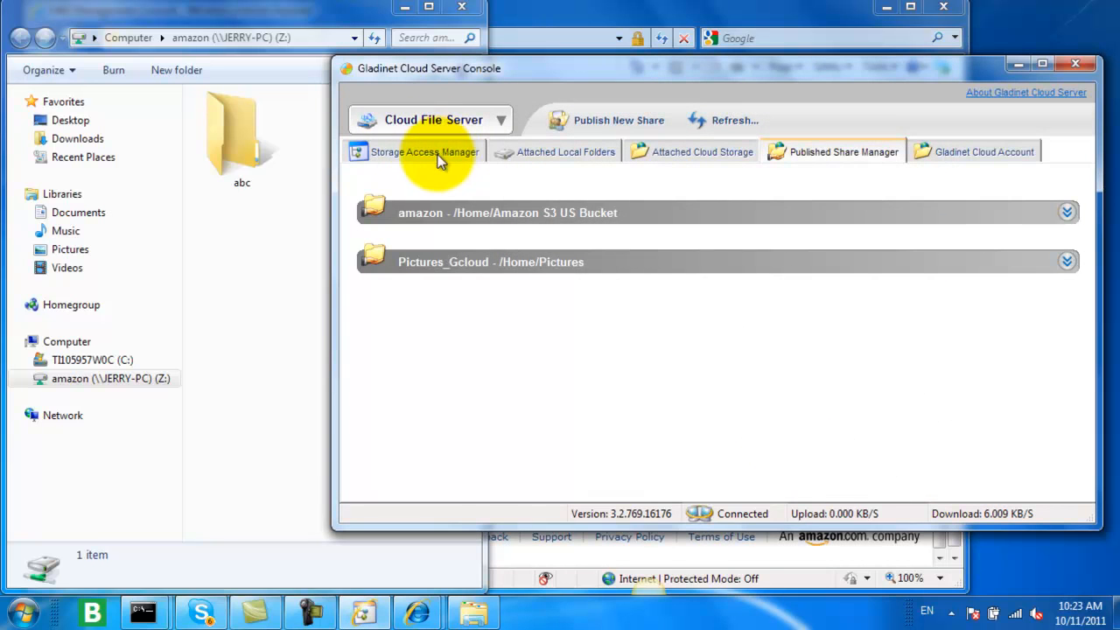
Step: Map the published Pictures_Gcloud share on JERRY-PC as network drive Y:
left_click(15, 623)
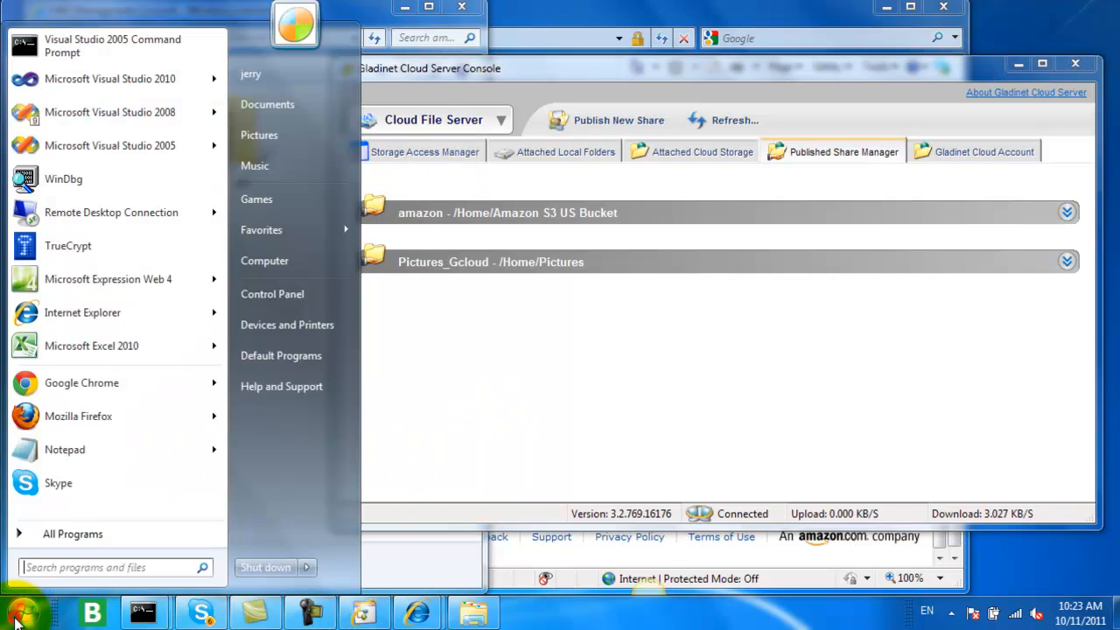
right_click(299, 260)
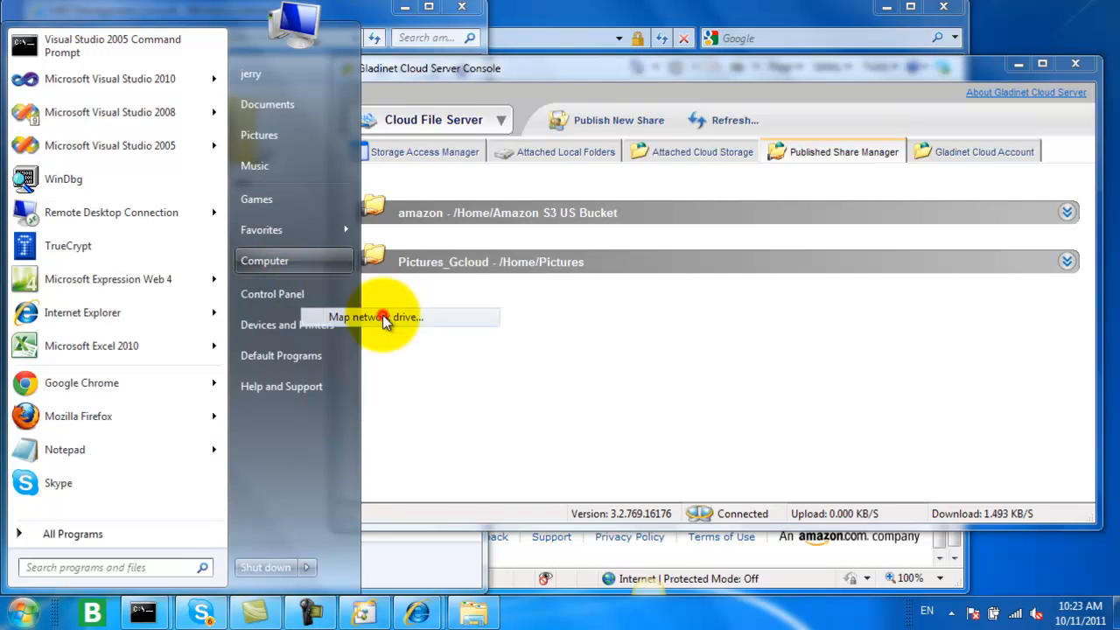
left_click(383, 315)
left_click(698, 275)
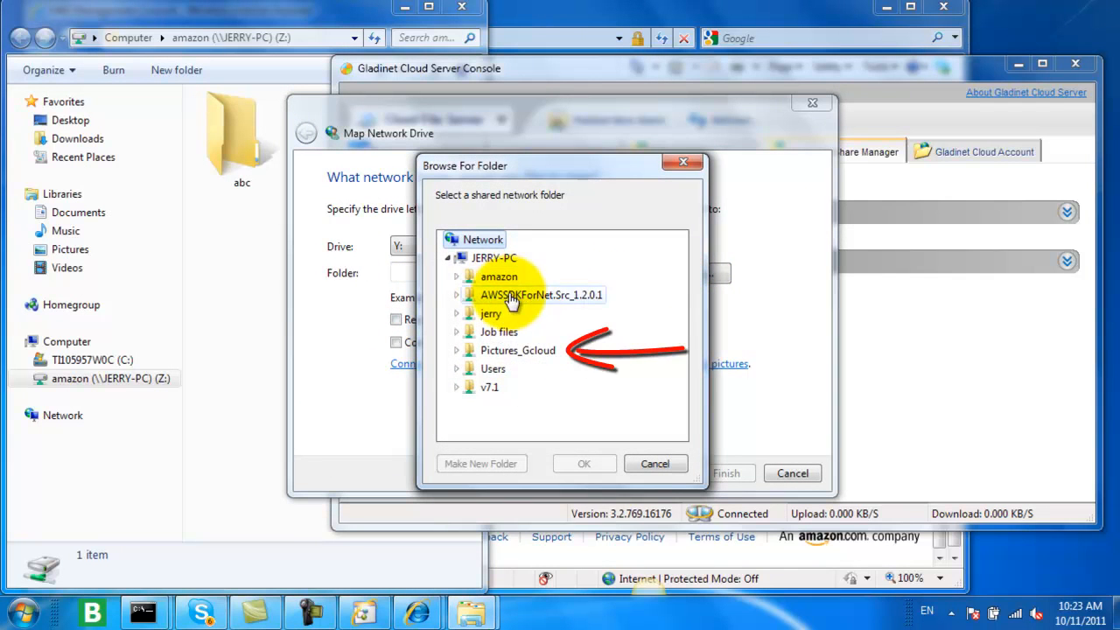
left_click(517, 352)
left_click(587, 464)
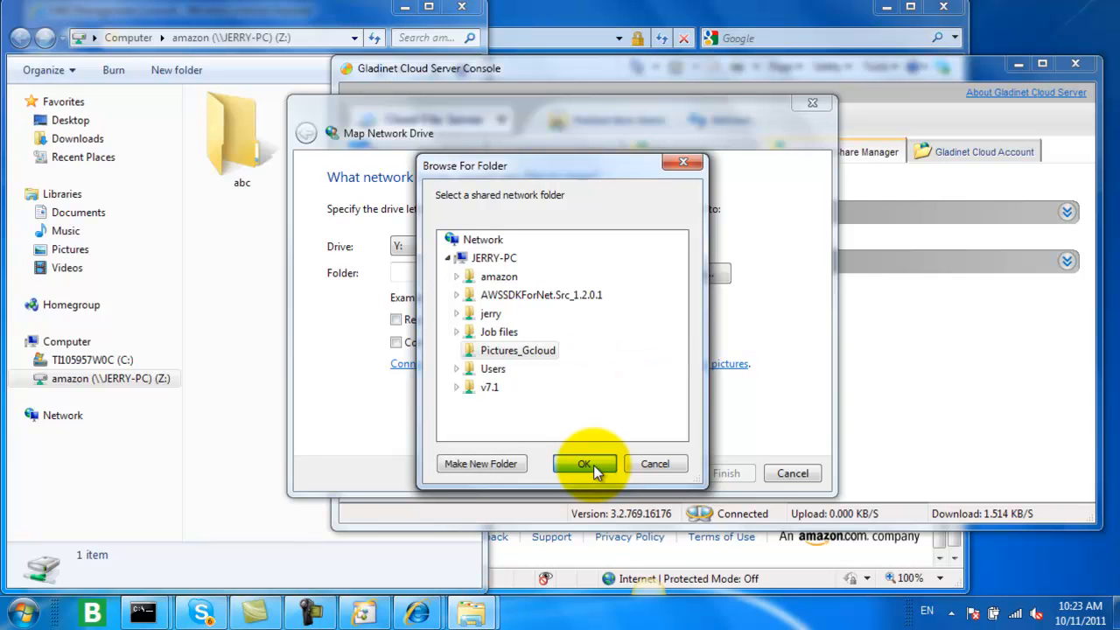
left_click(594, 465)
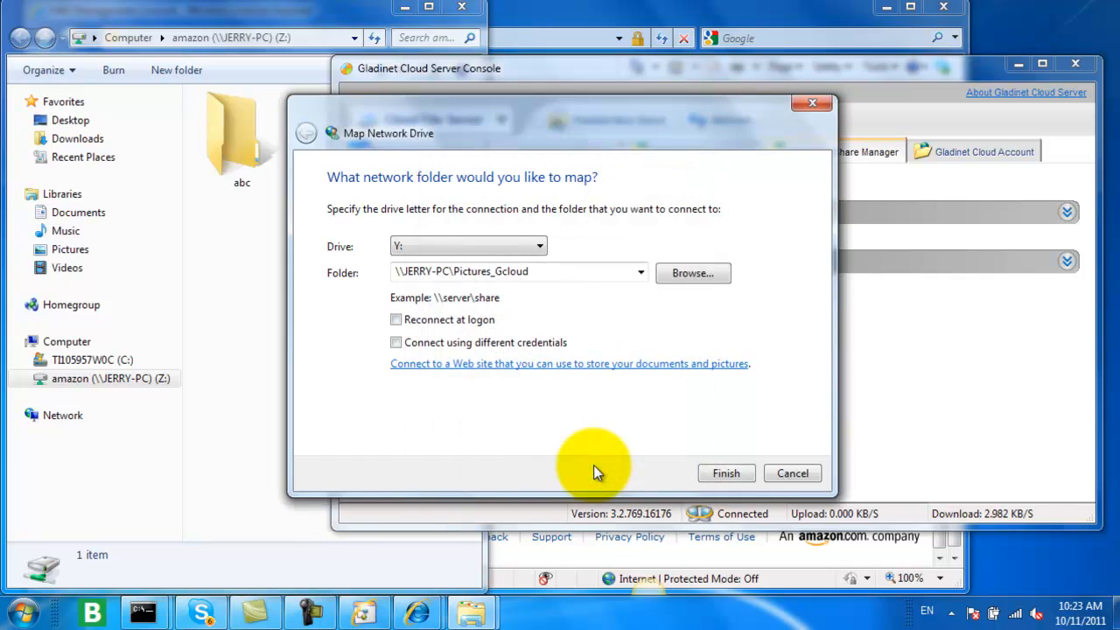
left_click(731, 473)
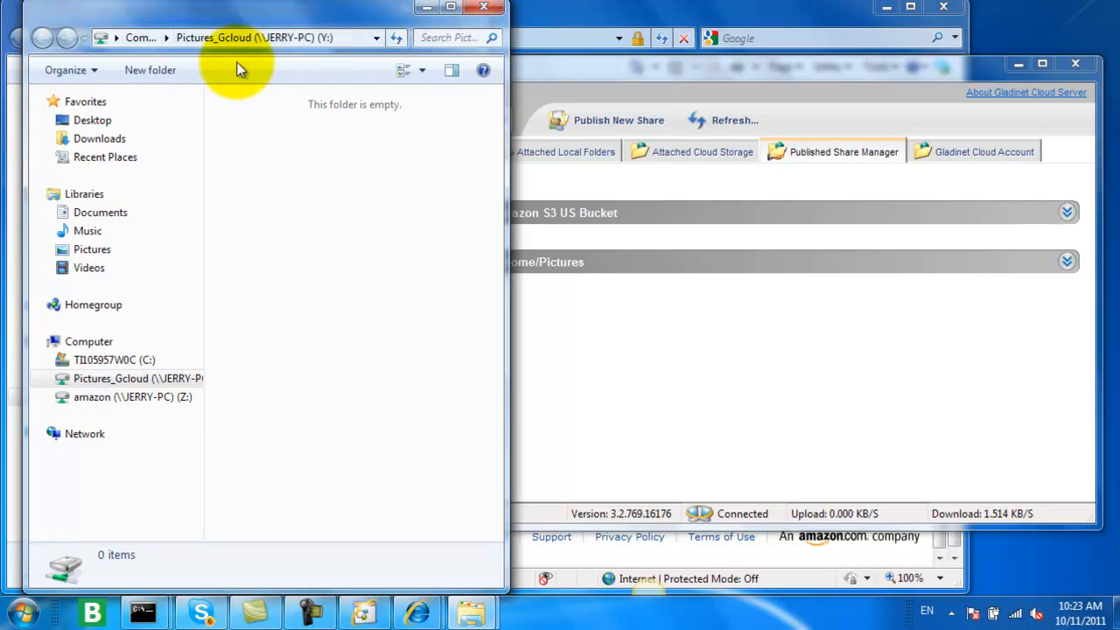
Step: Snap the Pictures_Gcloud (Y:) Explorer window to the right half of the screen
left_click_drag(27, 5, 50, 119)
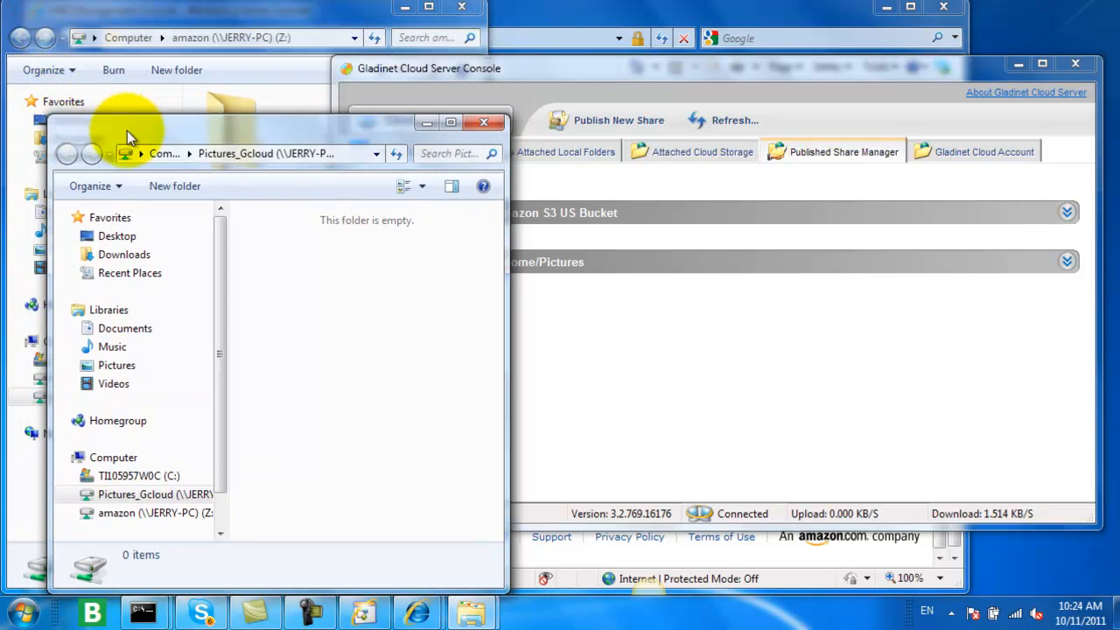
left_click_drag(131, 131, 343, 82)
left_click_drag(464, 77, 1119, 229)
Step: Open the Pictures library's google folder beside the Y: window and copy google1, google2 and google3 to Pictures_Gcloud (Y:)
left_click(21, 611)
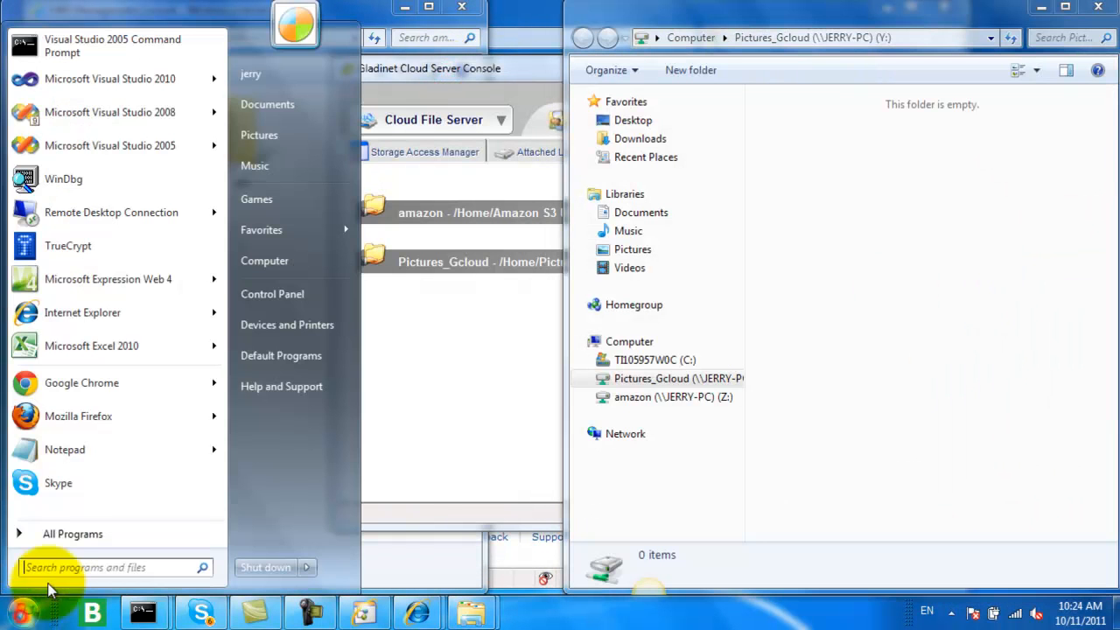
left_click(287, 134)
left_click_drag(570, 98, 7, 122)
double_click(356, 410)
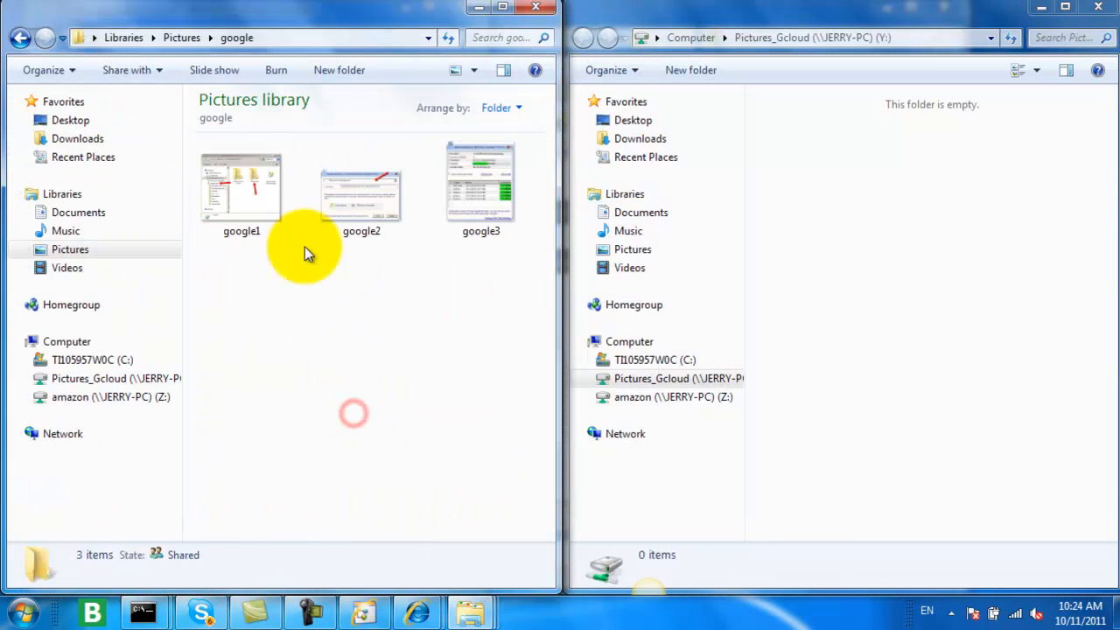
left_click(247, 198)
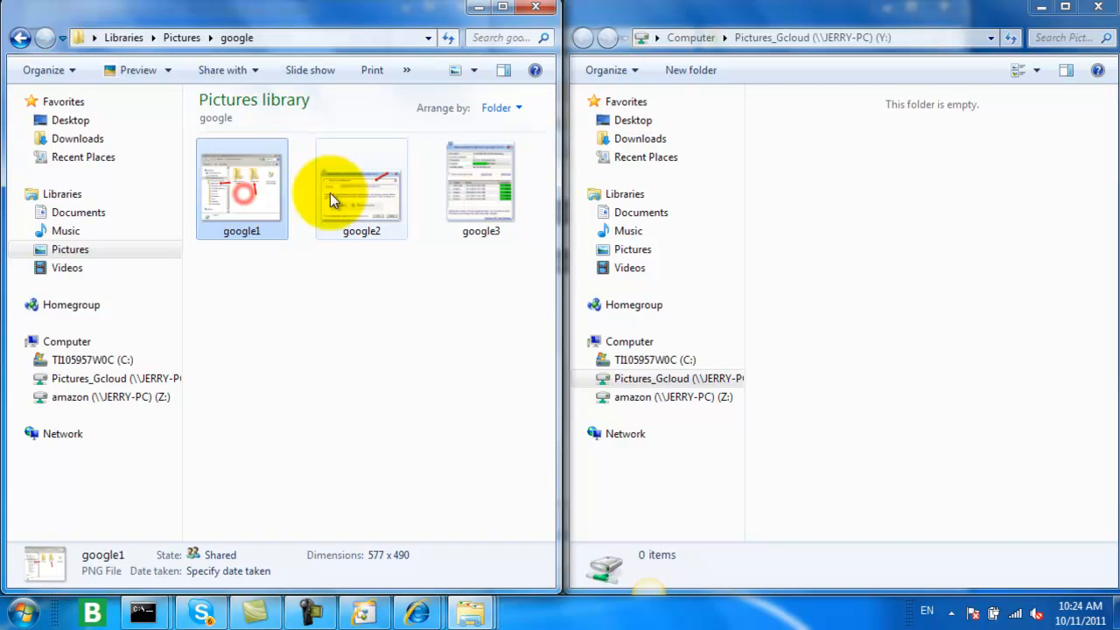
left_click(462, 195, "shift")
left_click_drag(360, 191, 885, 273)
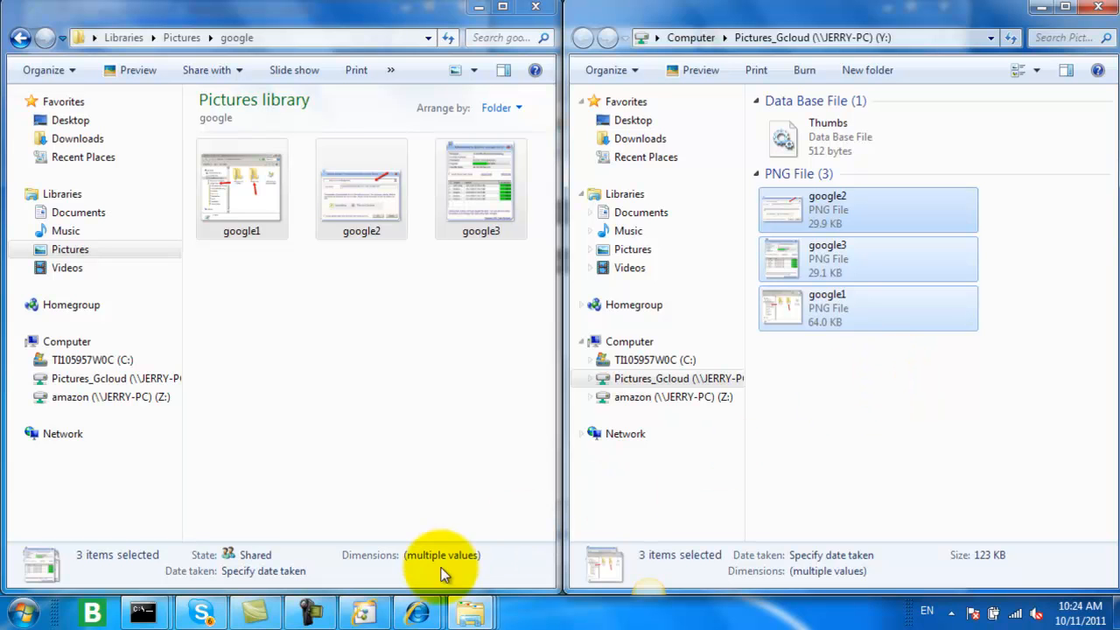
Step: Switch to the AWS Management Console browser window and snap it to the left half of the screen
mouse_move(417, 619)
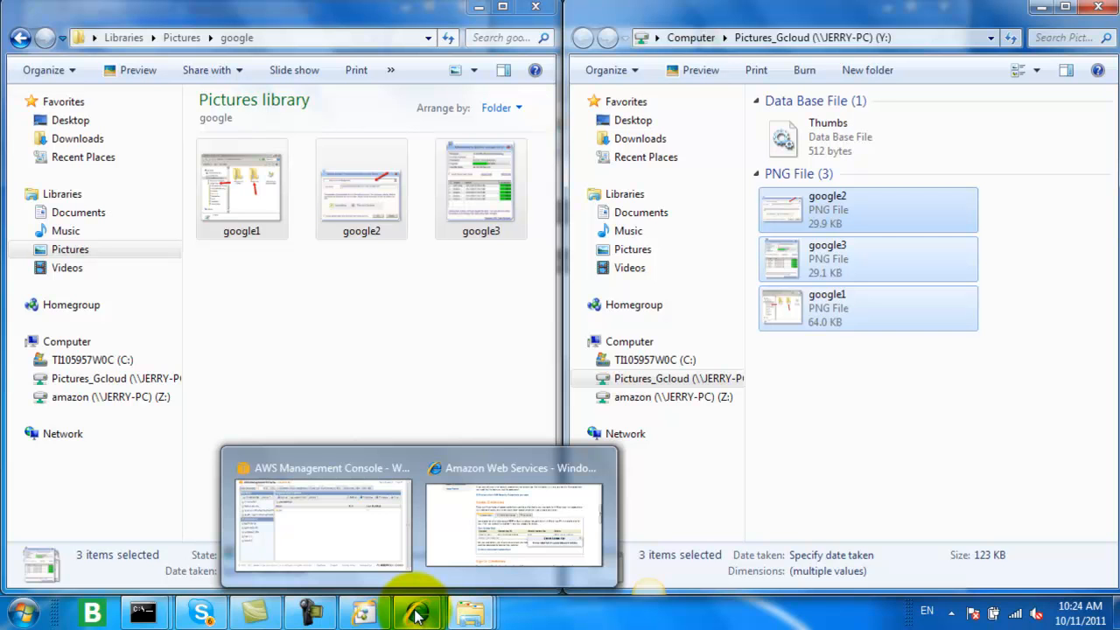
left_click(418, 612)
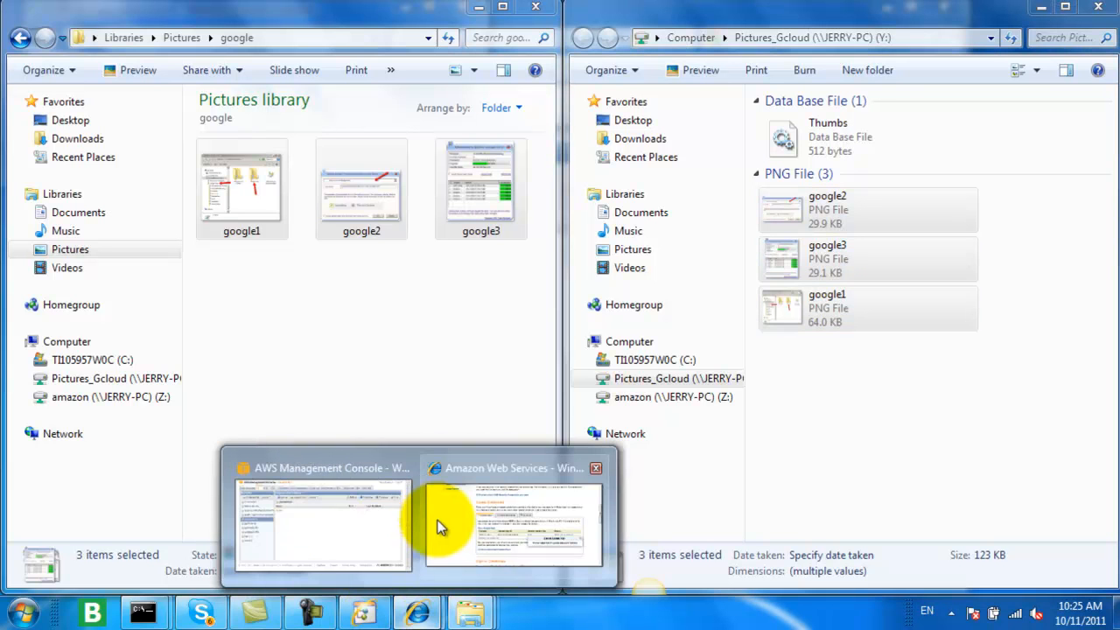
left_click(359, 527)
left_click_drag(623, 14, 1, 122)
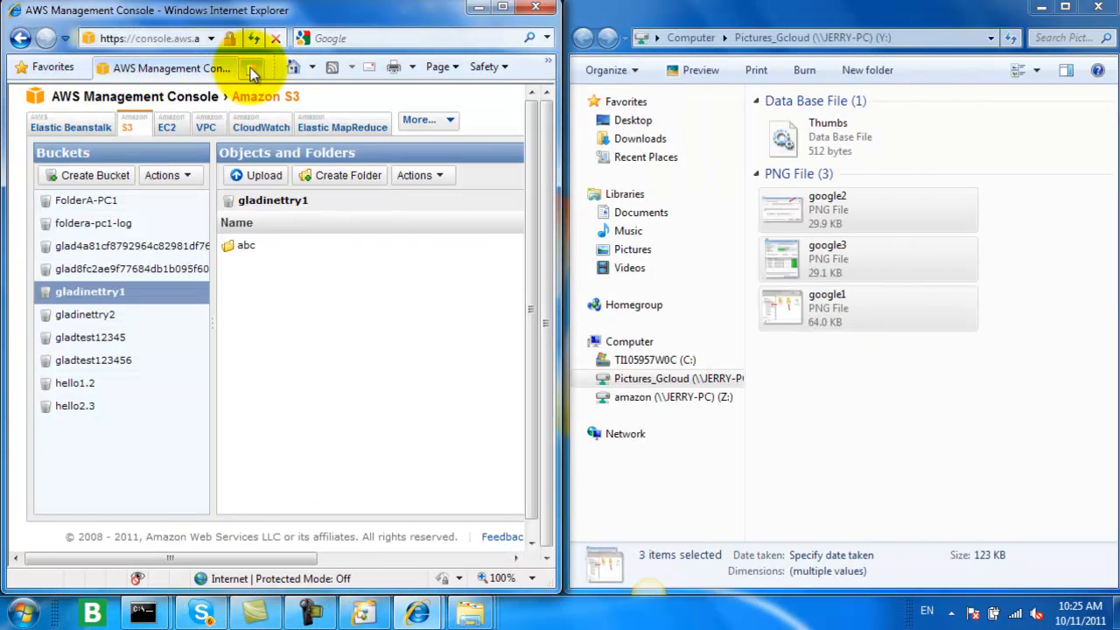
left_click(178, 40)
type("h")
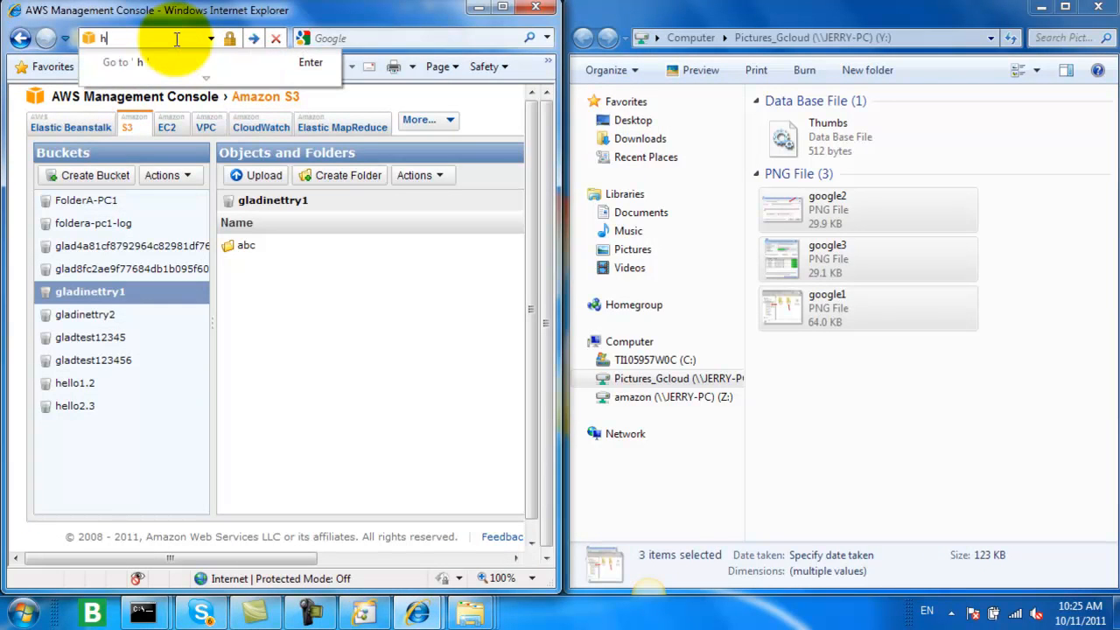
type("ttp://g")
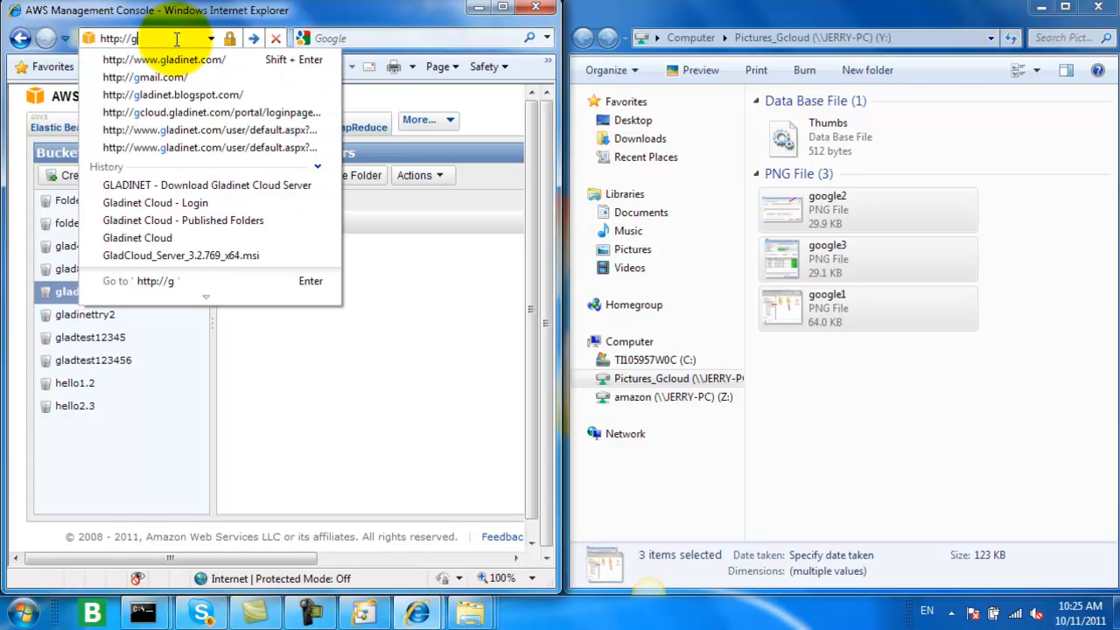
type("cloud.gladinet.com/")
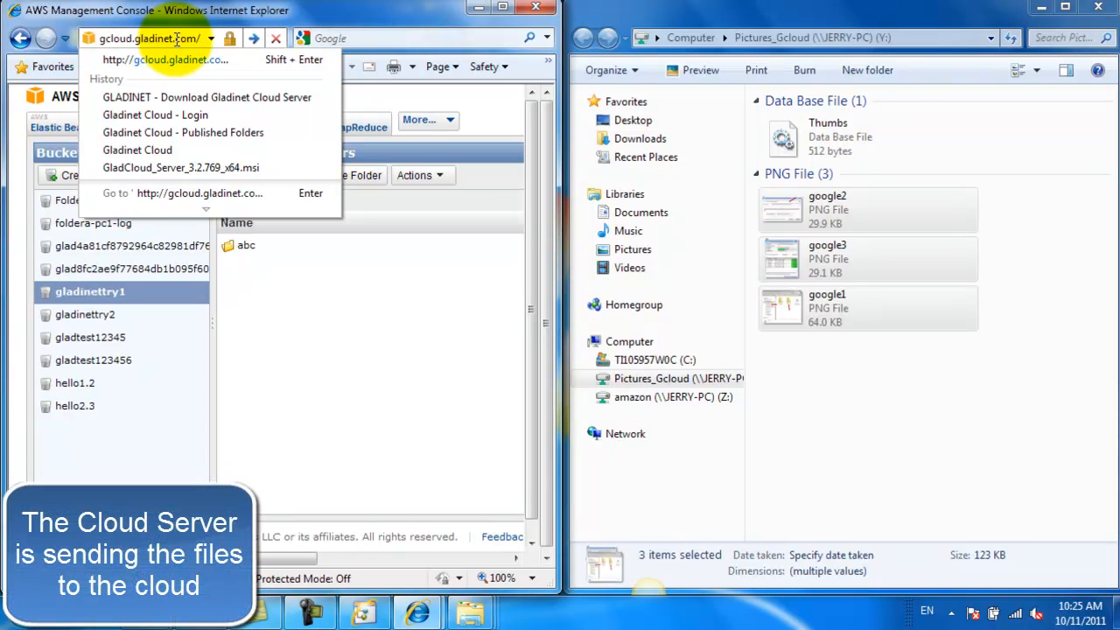
type("portal/loginpage.asp")
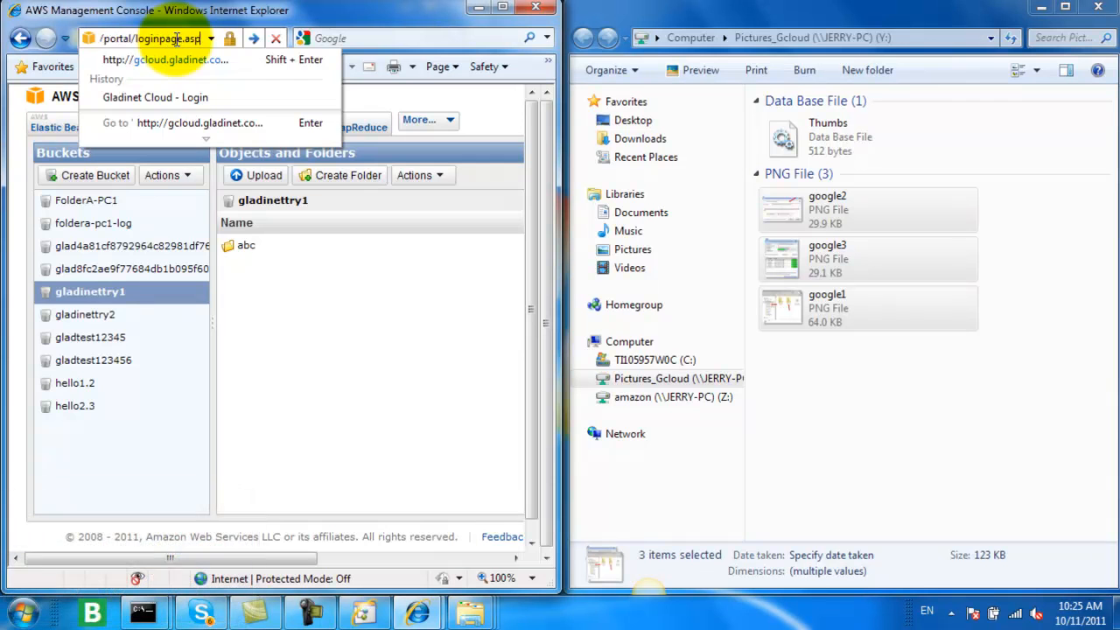
key("Return")
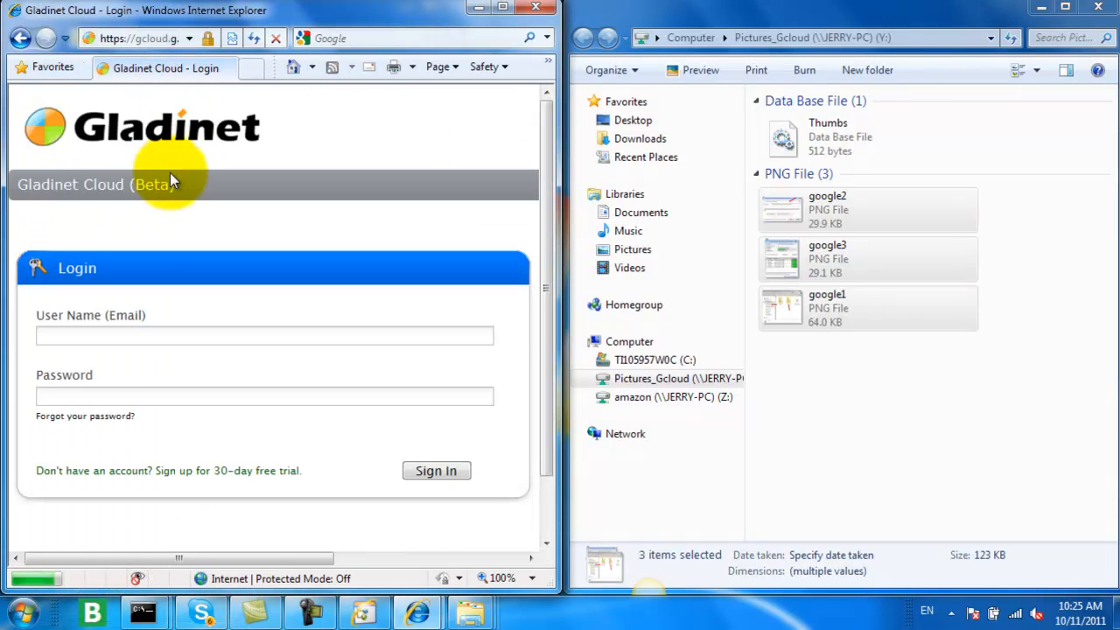
Step: Sign in to Gladinet Cloud with the account's saved e-mail and login details
left_click(96, 333)
type("editor1")
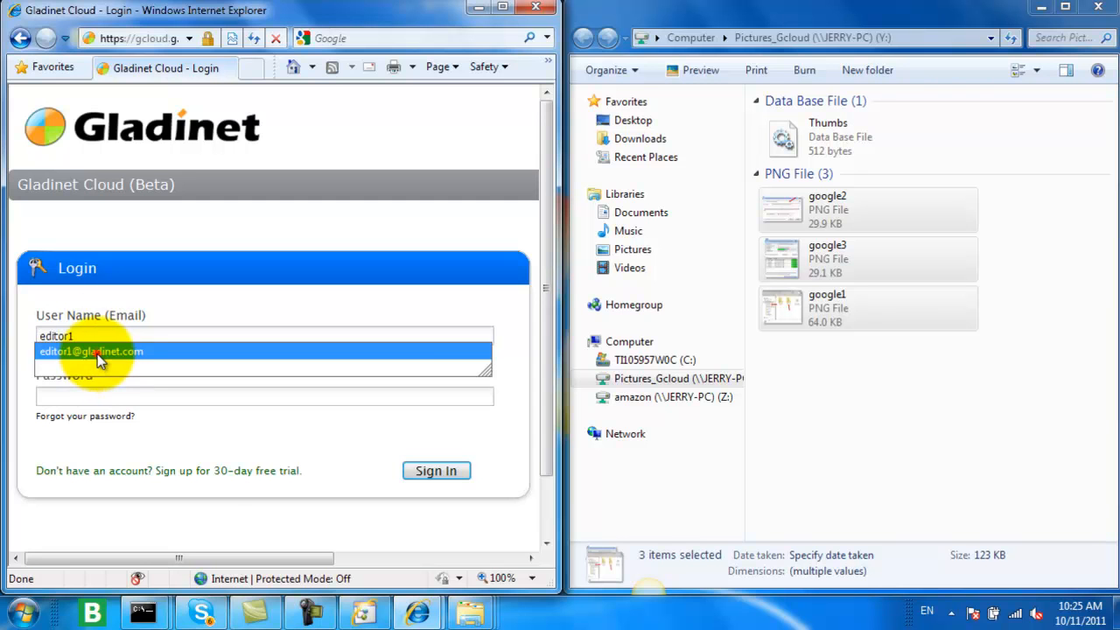
left_click(95, 366)
left_click(436, 471)
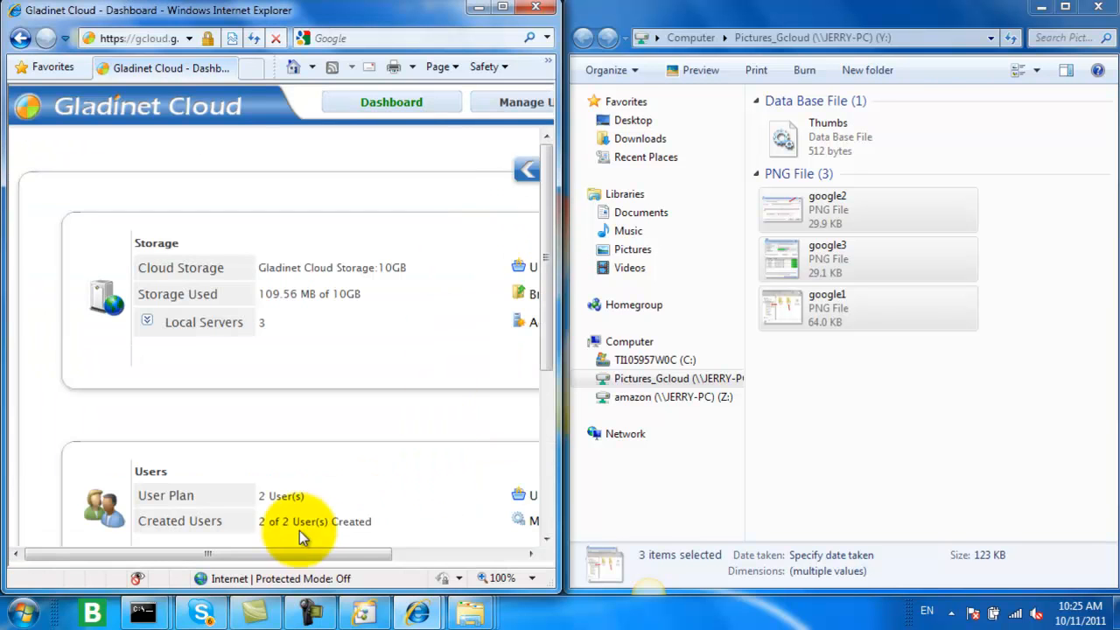
Step: Browse the cloud files to check the Pictures folder's contents, with the browser filling the left half of the screen
left_click_drag(268, 553, 416, 555)
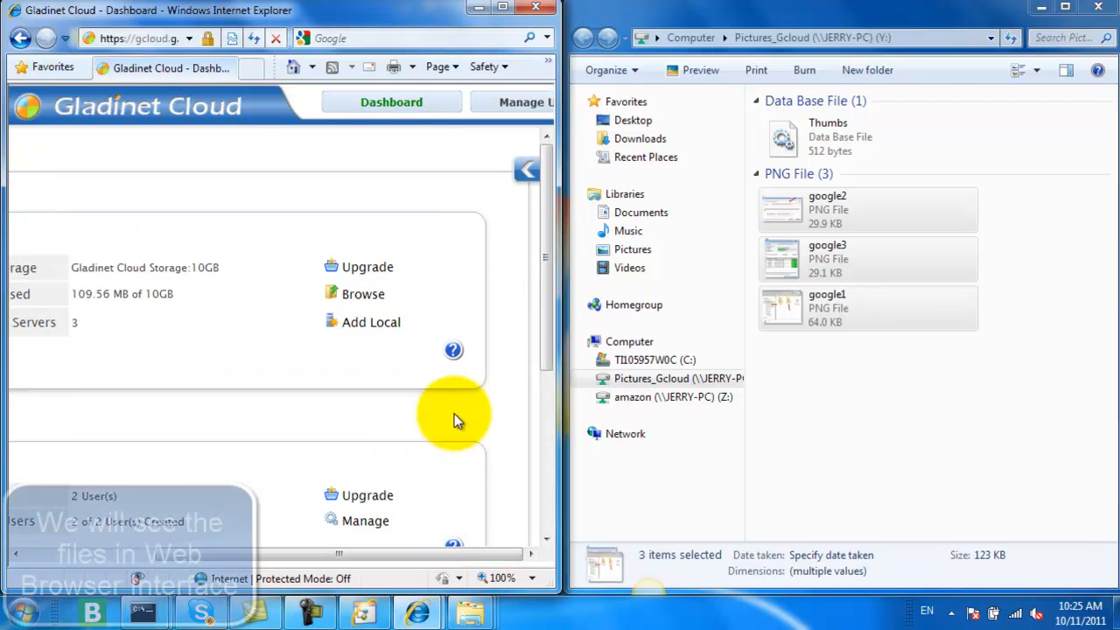
left_click_drag(563, 246, 907, 219)
left_click(836, 103)
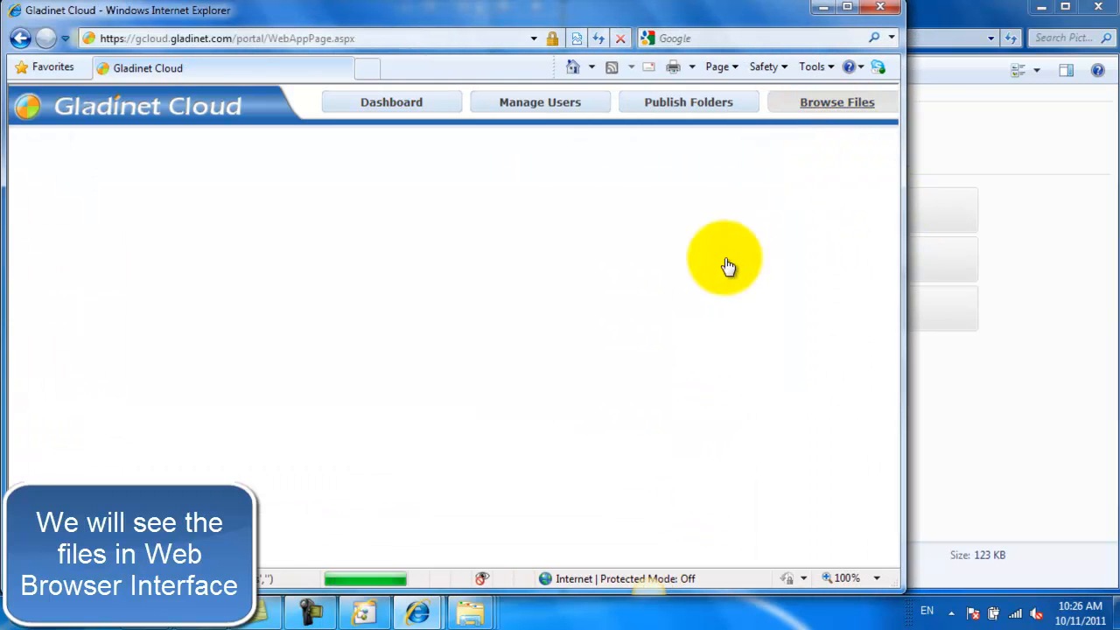
left_click_drag(901, 258, 575, 289)
left_click(52, 300)
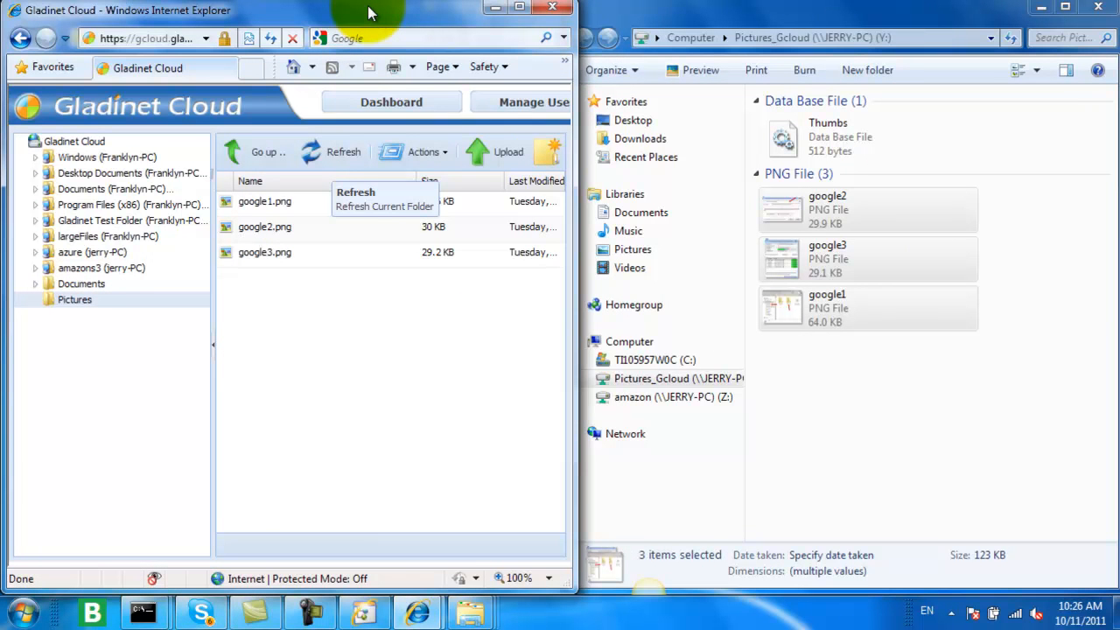
left_click_drag(365, 8, 3, 88)
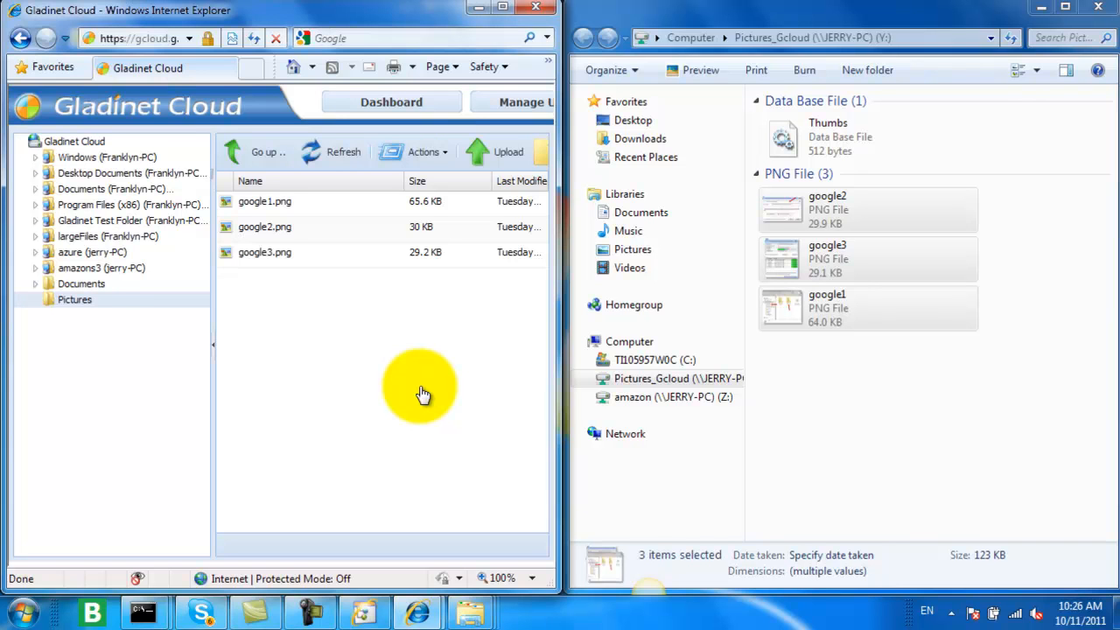
Step: Open the abc folder on the amazon (Z:) drive and copy google1, google2 and google3 from the google pictures folder into it
left_click(724, 37)
left_click(725, 39)
left_click(728, 38)
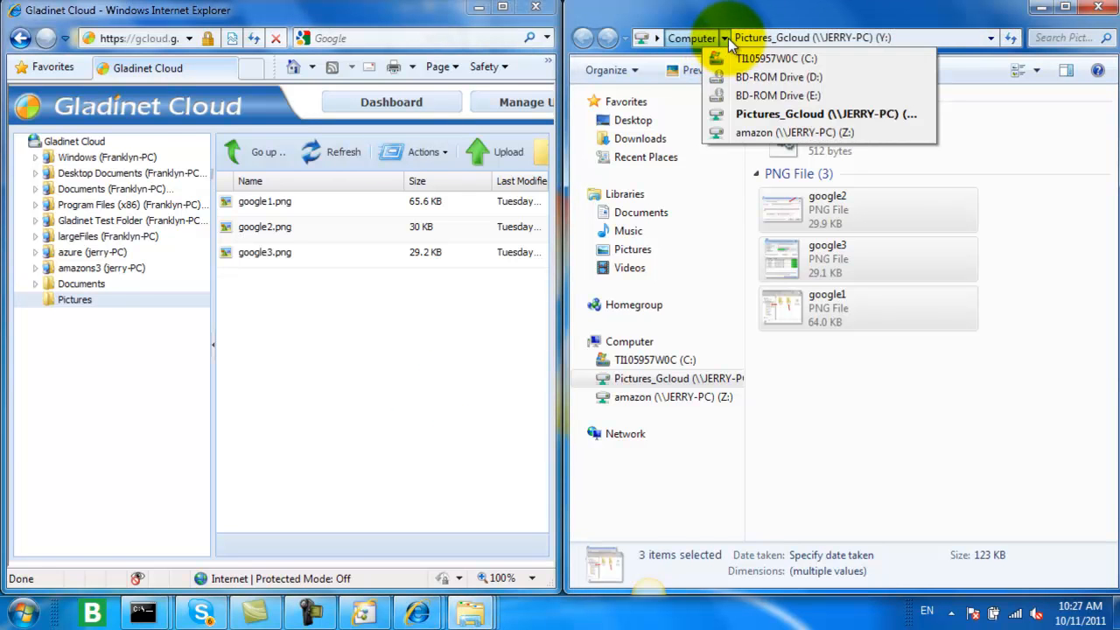
left_click(754, 133)
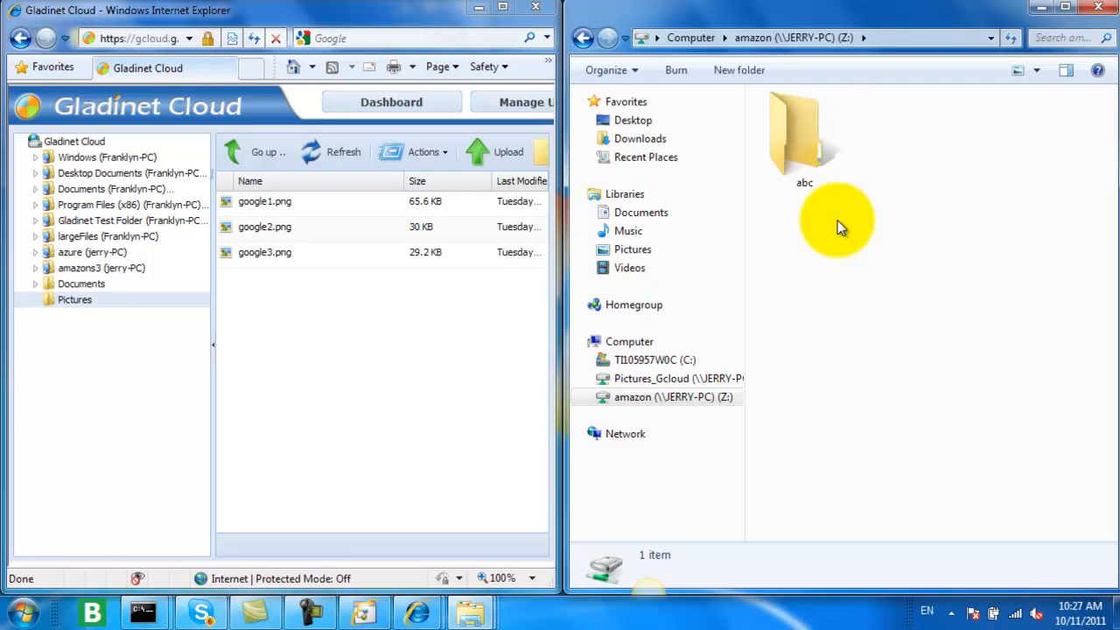
double_click(805, 131)
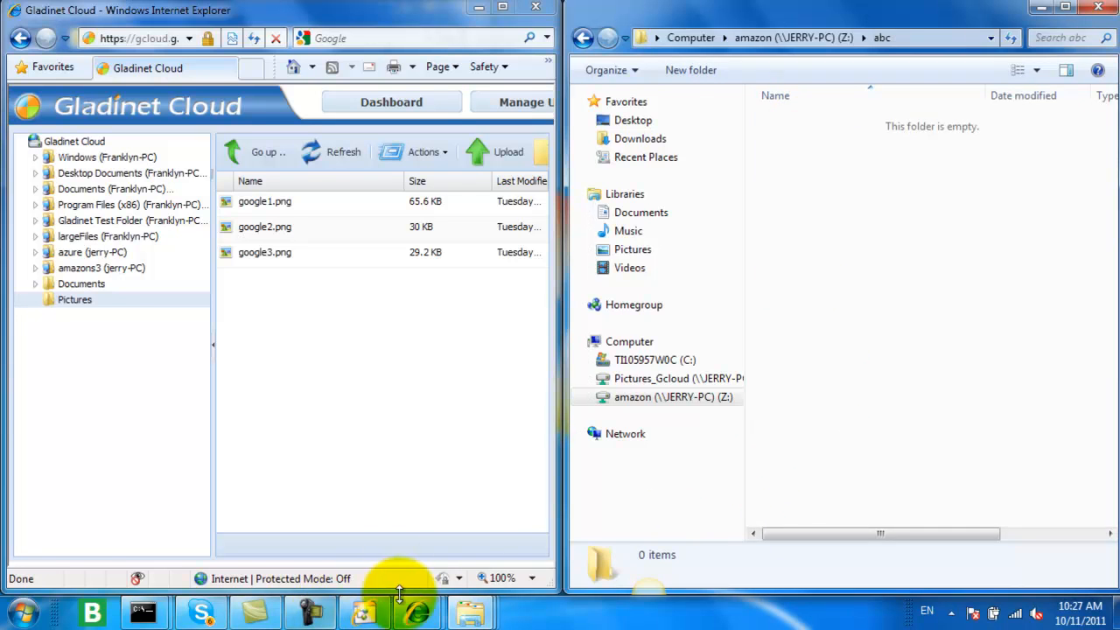
mouse_move(426, 617)
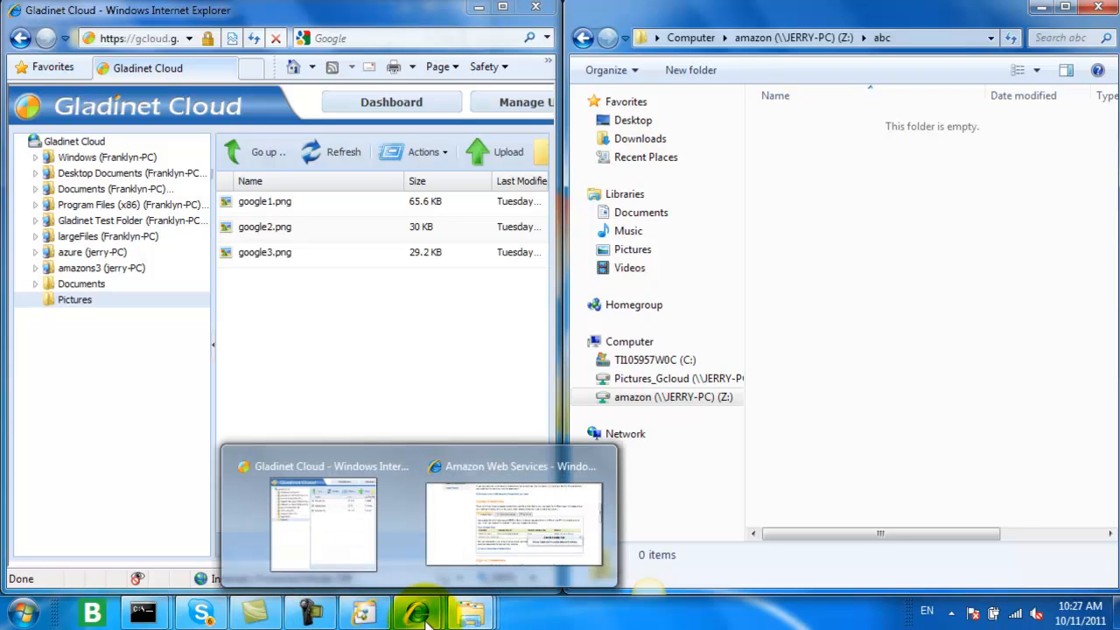
mouse_move(473, 618)
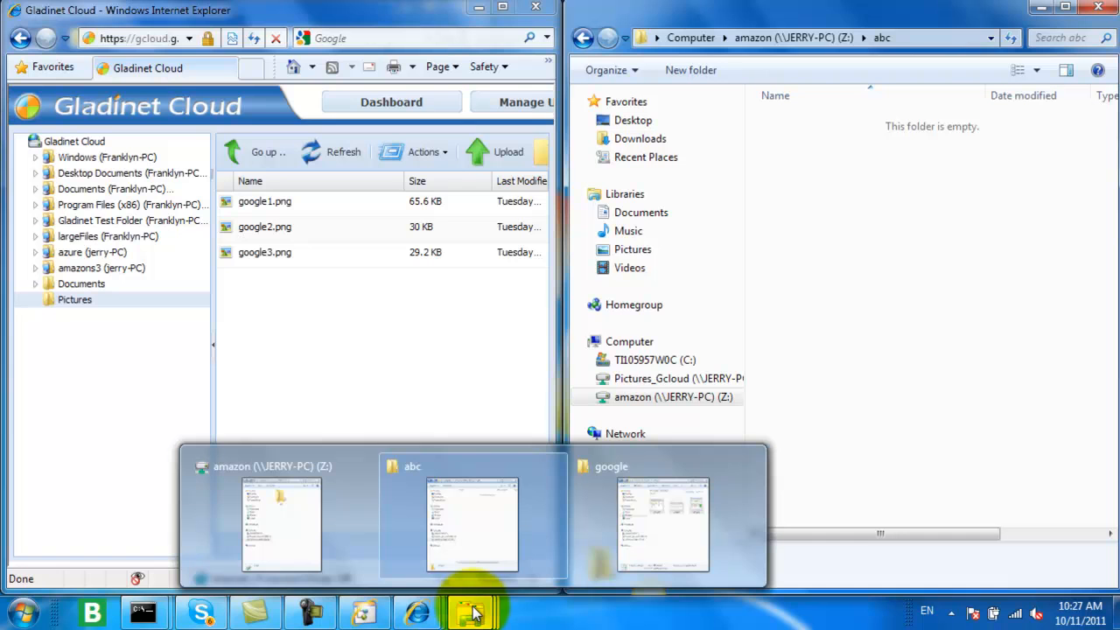
left_click(666, 541)
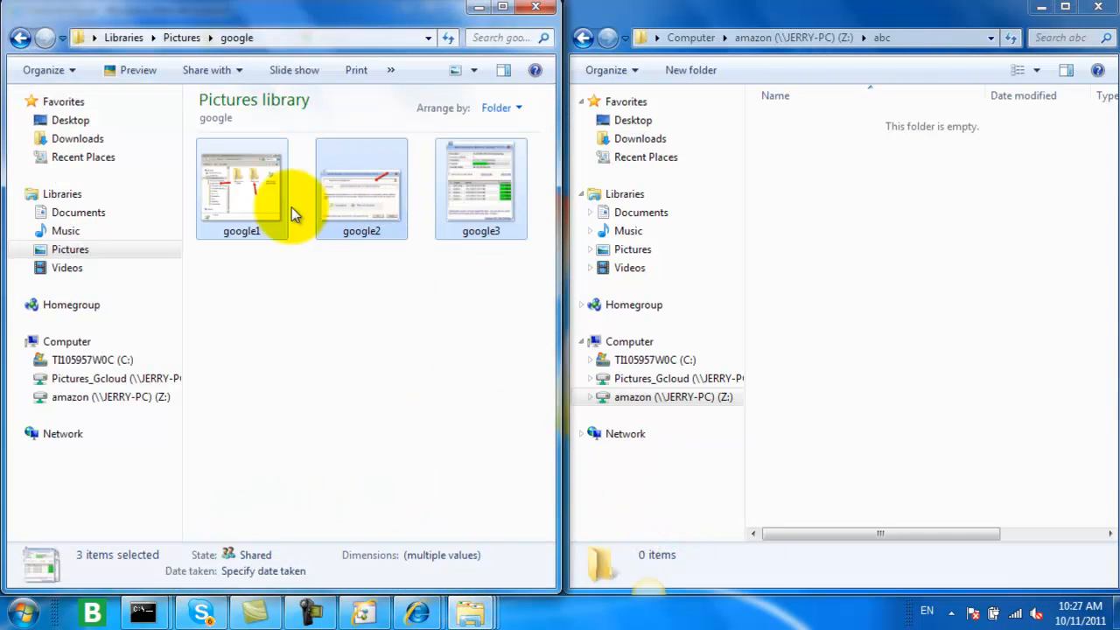
left_click_drag(361, 160, 904, 258)
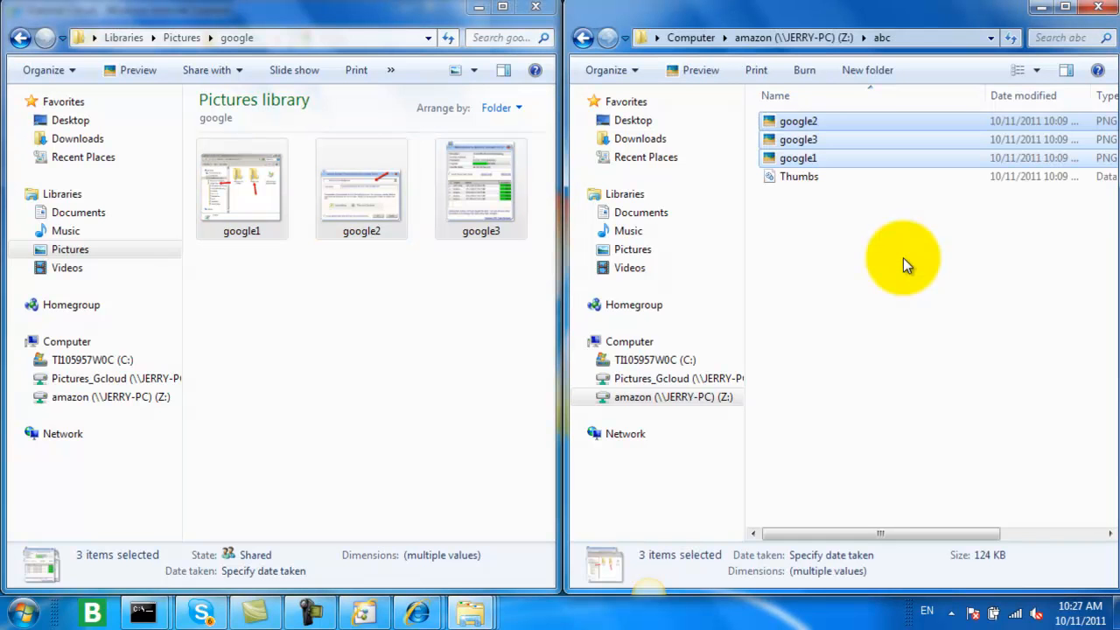
left_click(903, 257)
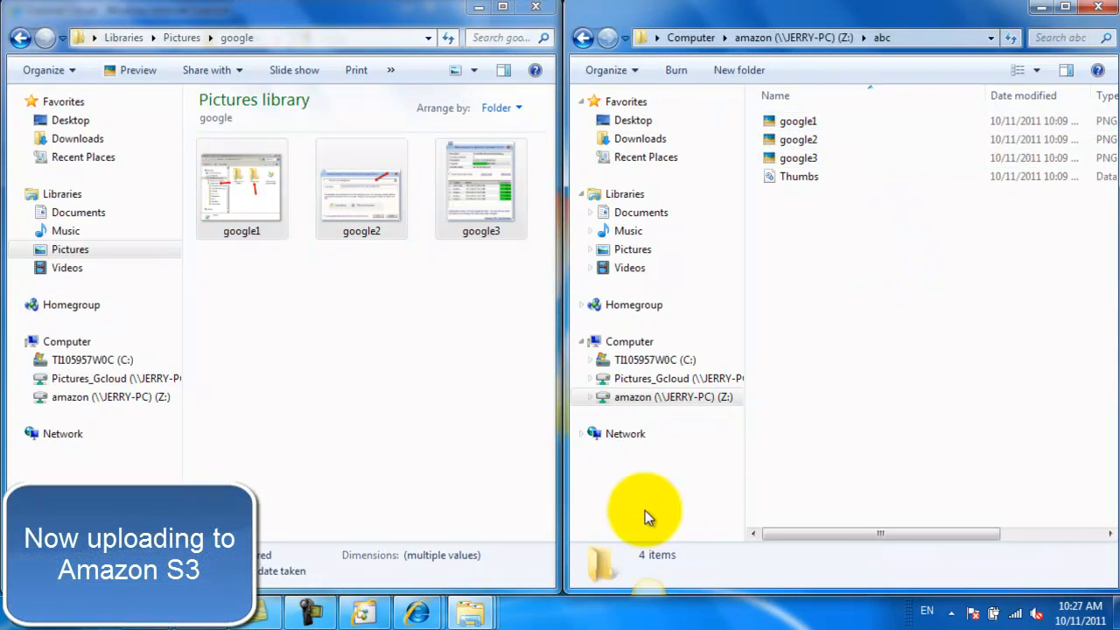
Step: Switch back to the browser, load s3.amazon.com in a new tab and enter the AWS Management Console
mouse_move(418, 611)
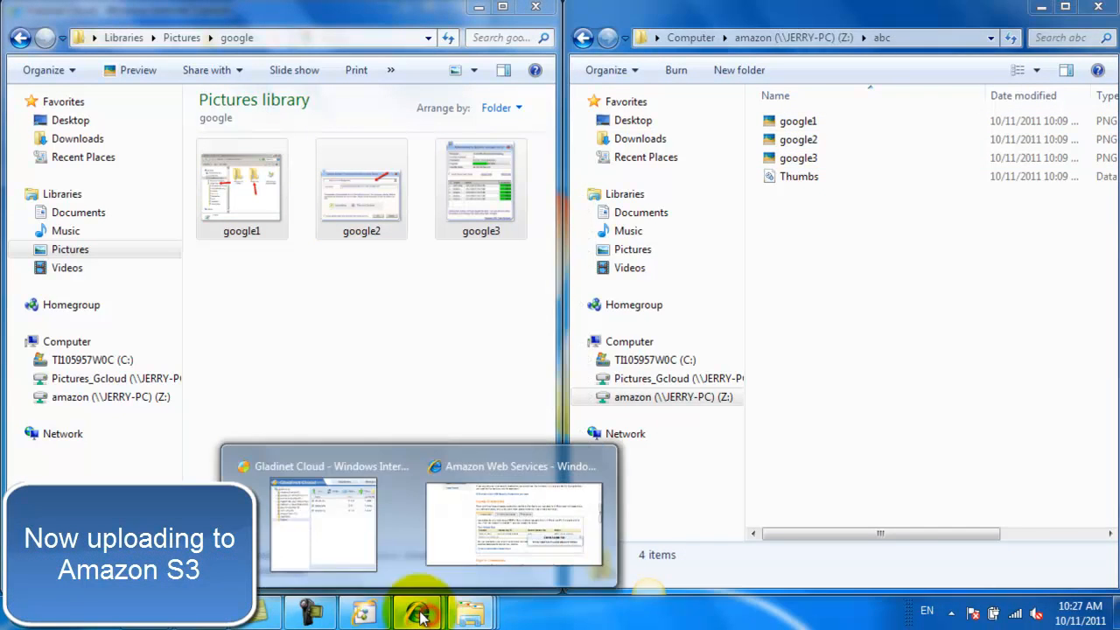
left_click(342, 540)
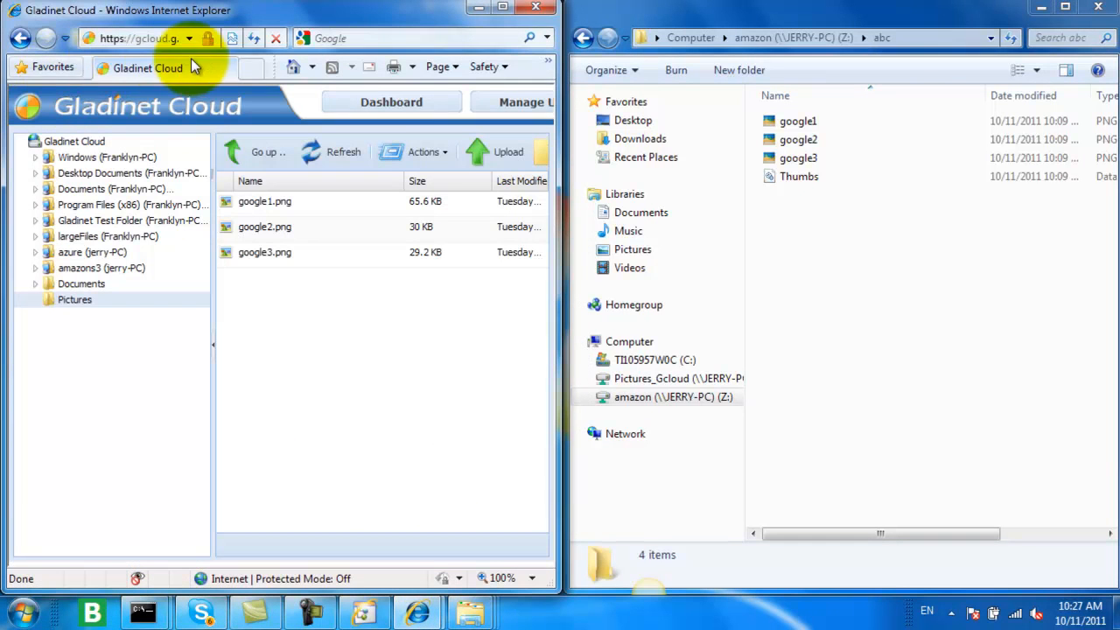
left_click(253, 70)
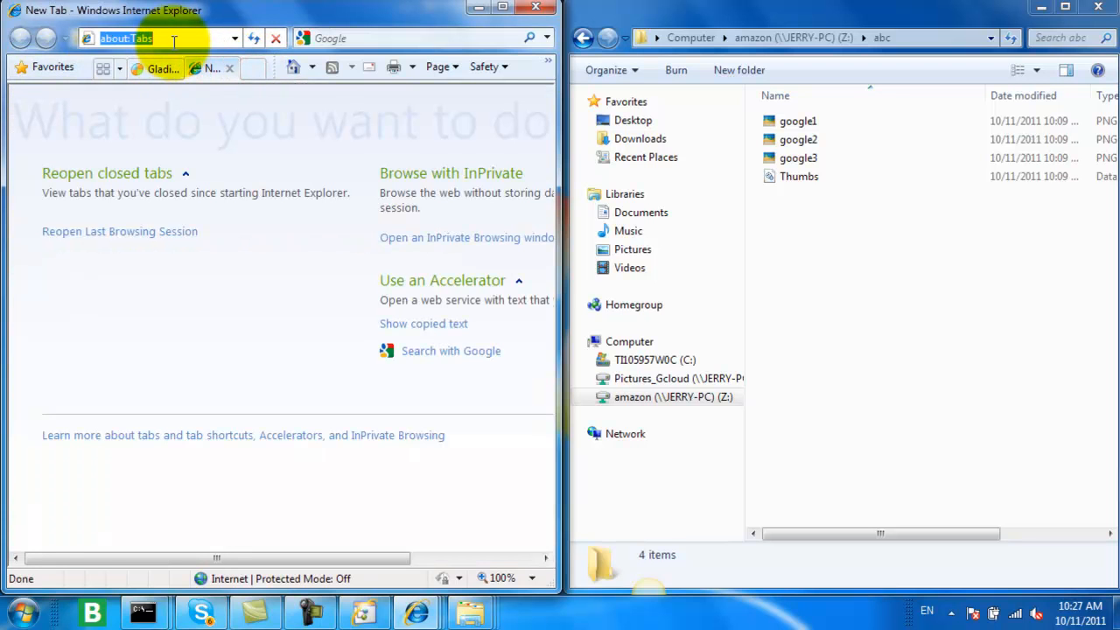
type("s3.amazon.com")
key("Return")
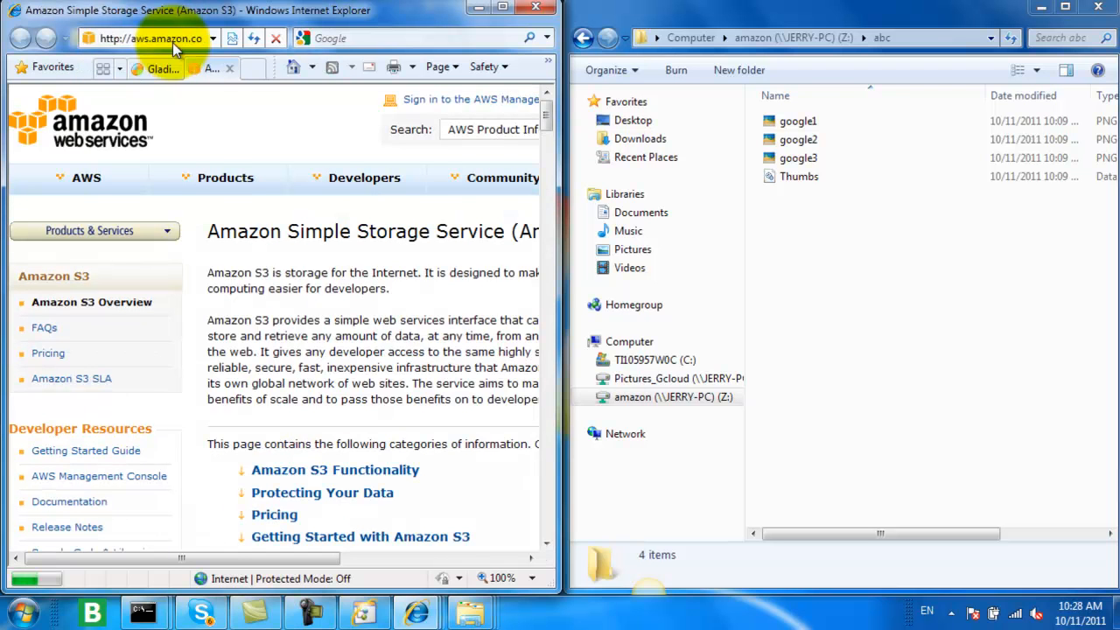
left_click(455, 101)
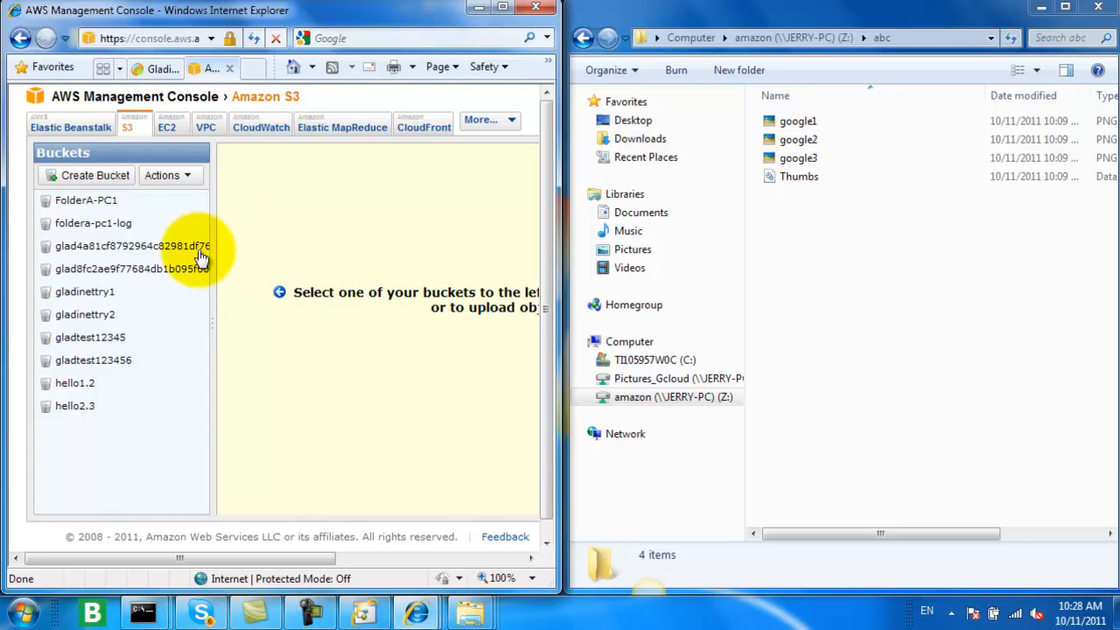
Step: Open the abc folder in the gladinettry1 bucket to check for the uploaded pictures
left_click(88, 292)
left_click(267, 253)
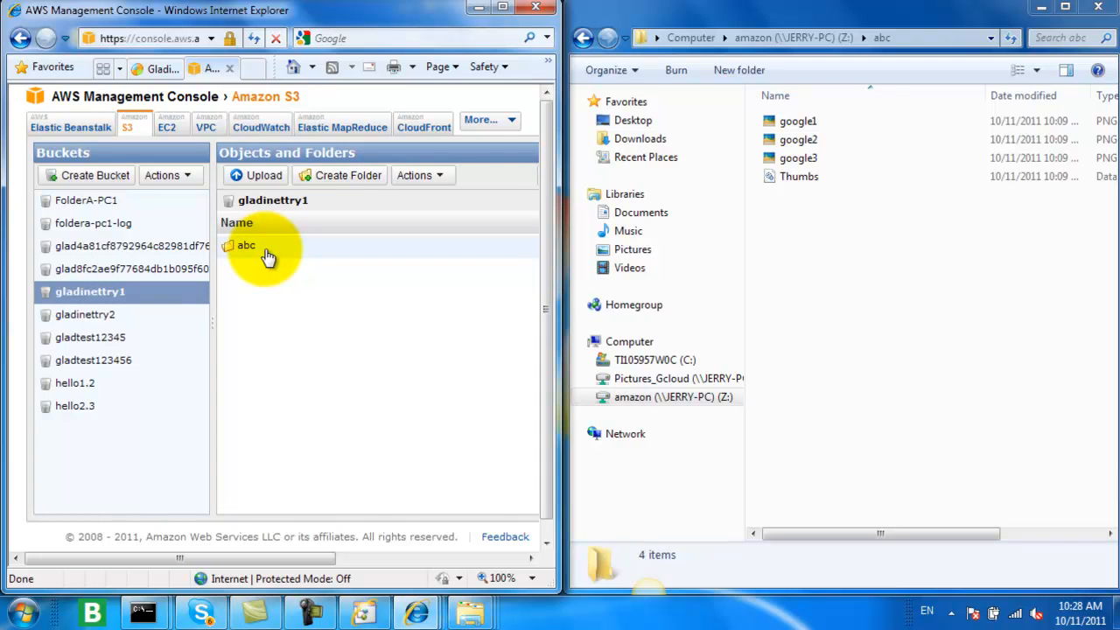
double_click(267, 253)
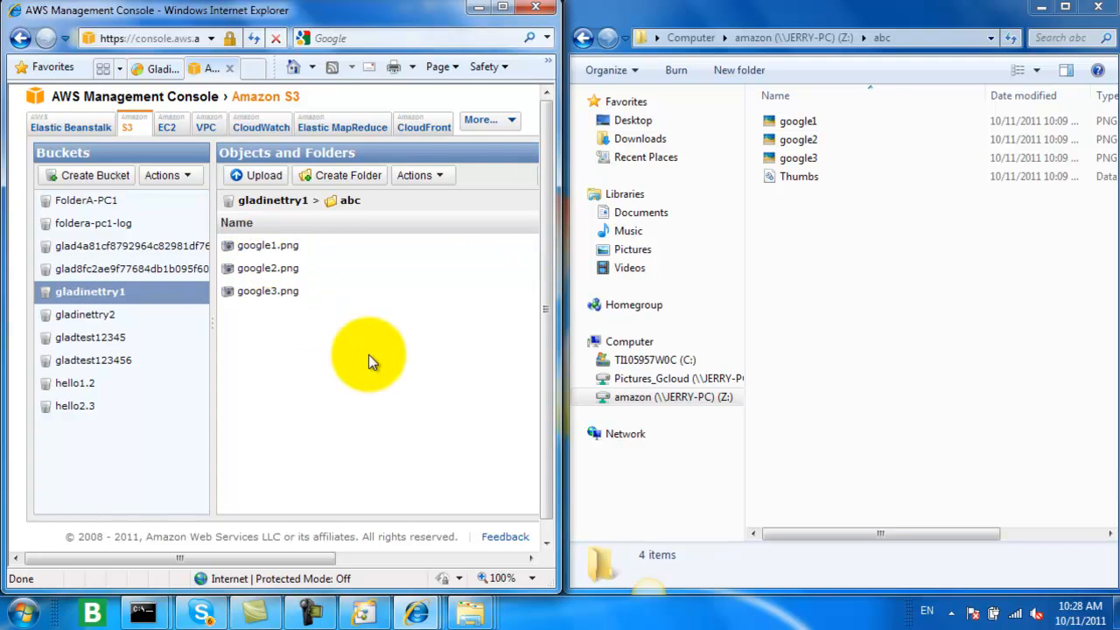